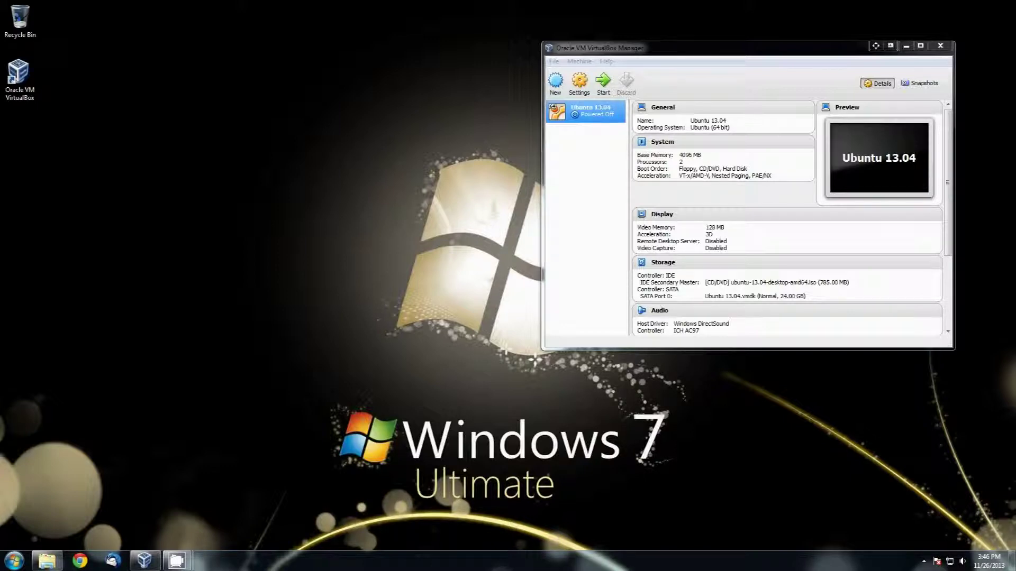
- Start the Ubuntu 13.04 VM and dismiss the keyboard auto-capture notice
{"action": "left_click", "coordinate": [604, 87]}
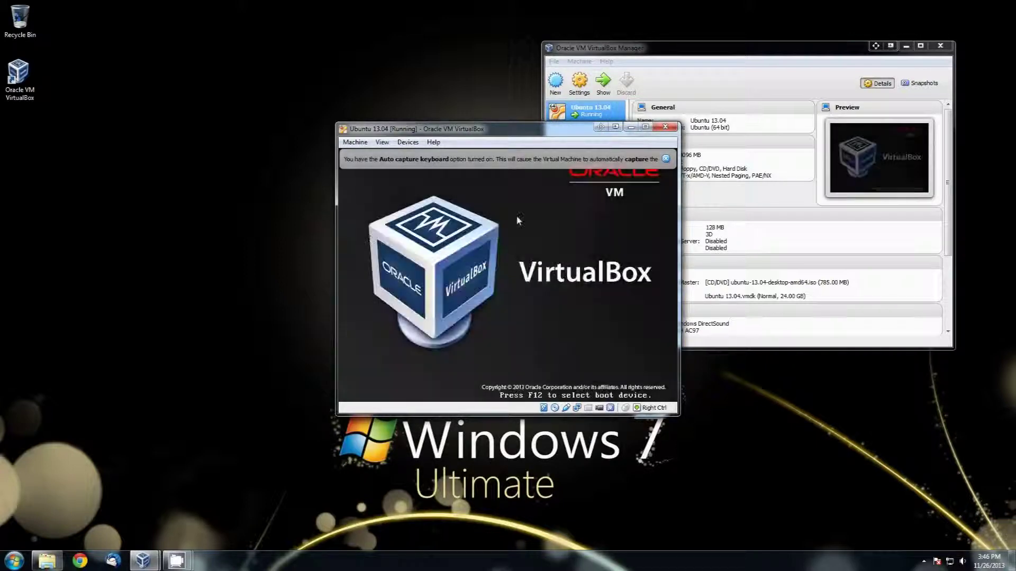
{"action": "left_click", "coordinate": [665, 159]}
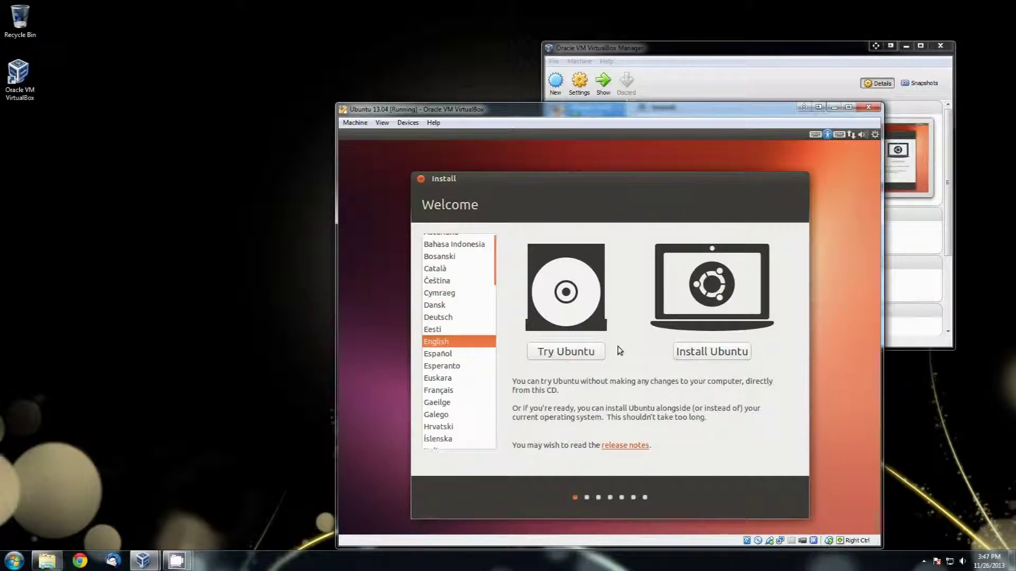
- Choose Install Ubuntu with updates and third-party software enabled, then continue
{"action": "left_click", "coordinate": [710, 353]}
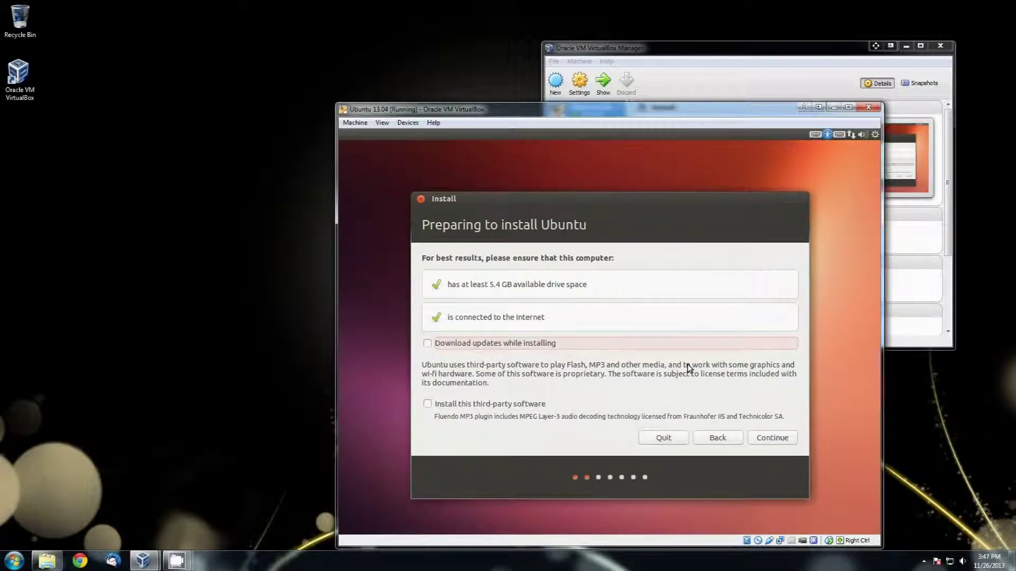
{"action": "left_click", "coordinate": [427, 344]}
{"action": "left_click", "coordinate": [427, 404]}
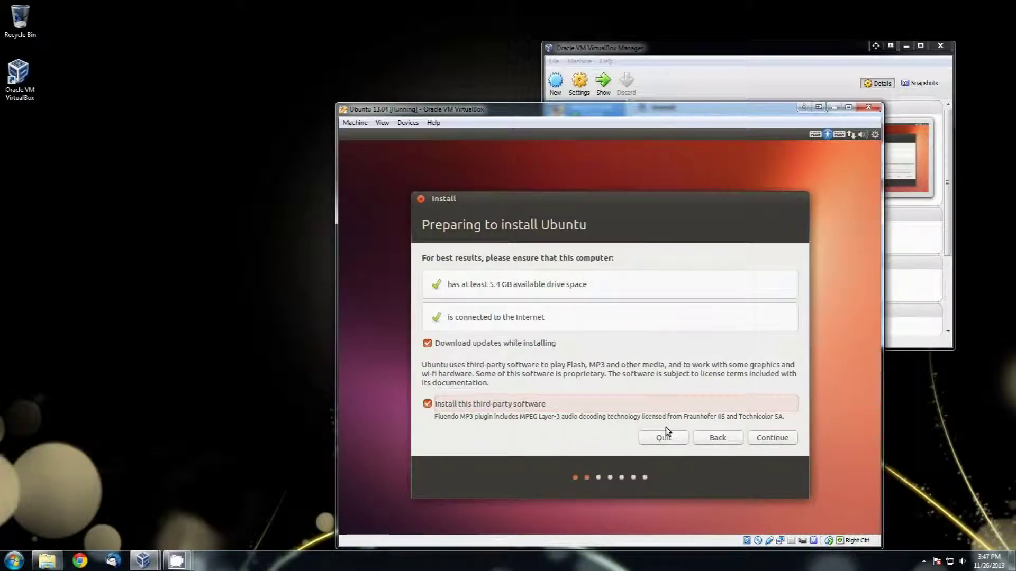
{"action": "left_click", "coordinate": [773, 439]}
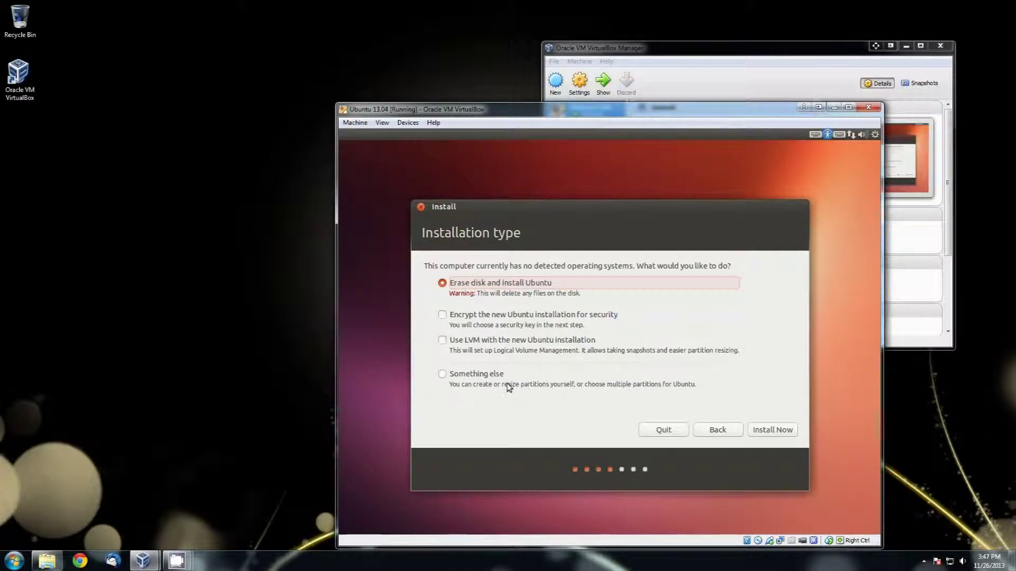
- Choose Something else, create a fresh partition table on /dev/sda, and add a partition in the free space
{"action": "left_click", "coordinate": [481, 376]}
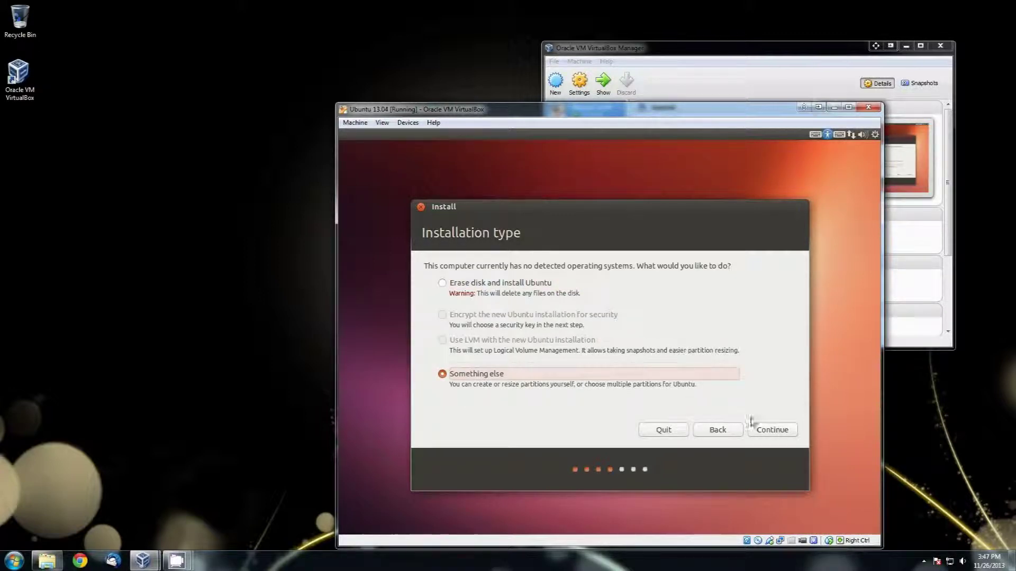
{"action": "left_click", "coordinate": [771, 429]}
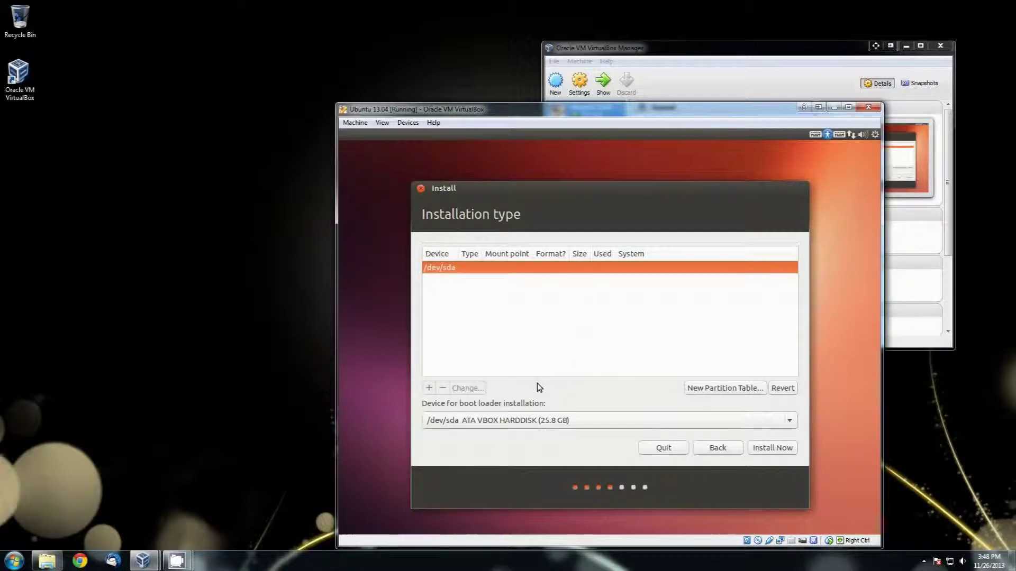
{"action": "left_click", "coordinate": [713, 389]}
{"action": "left_click", "coordinate": [752, 386]}
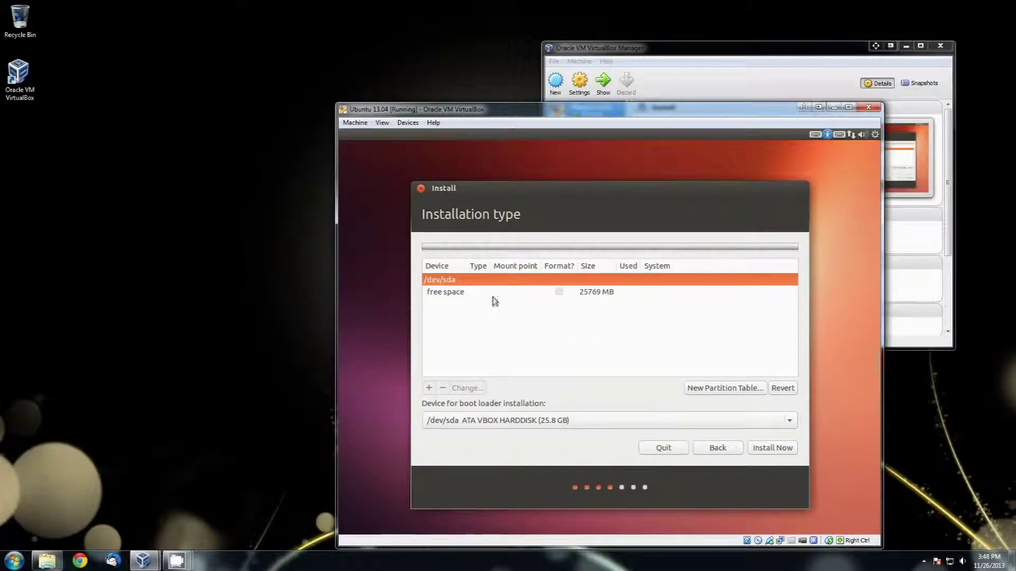
{"action": "left_click", "coordinate": [465, 292]}
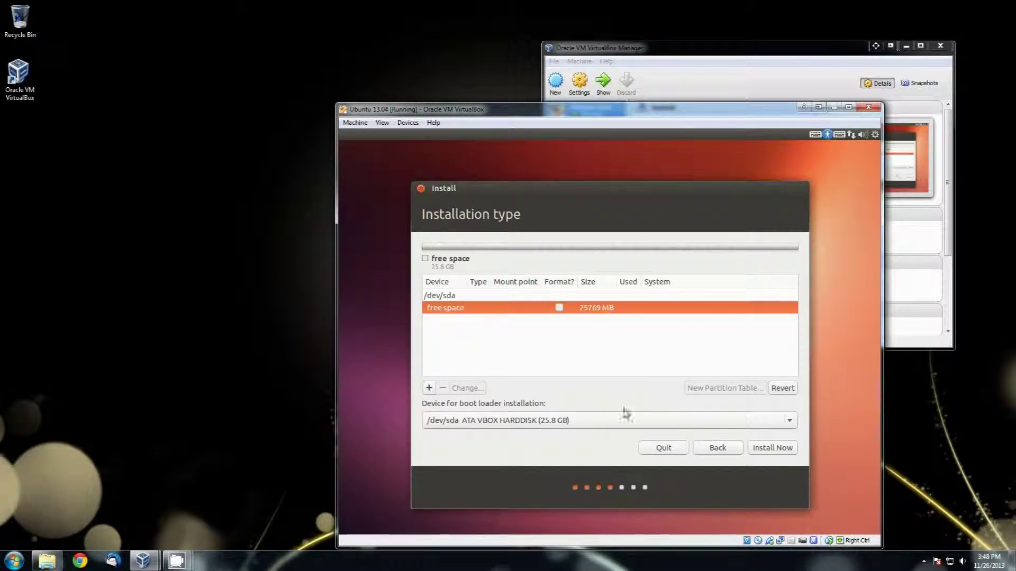
{"action": "left_click", "coordinate": [429, 388]}
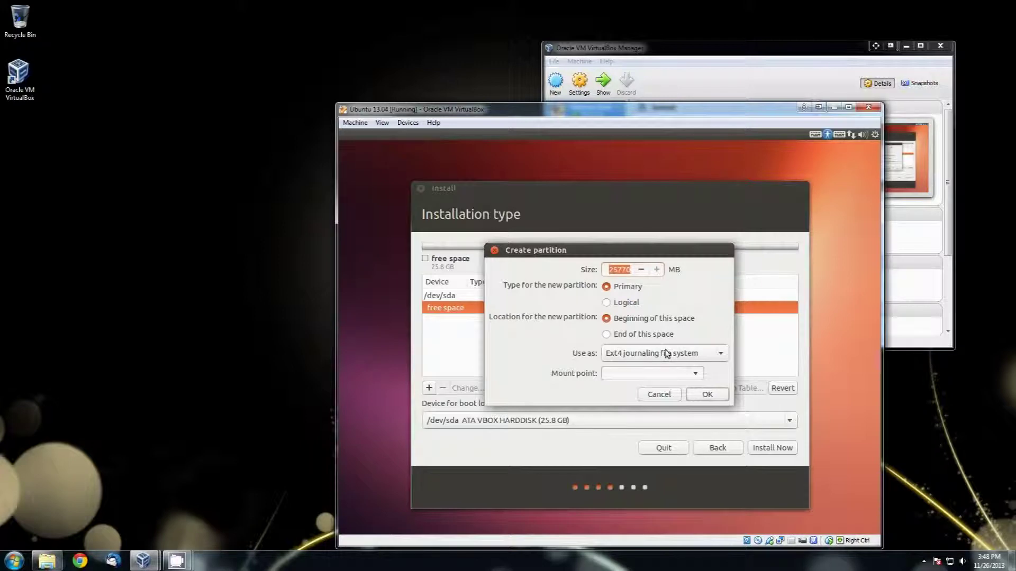
- Reposition the Create partition dialog and open the Start menu's All Programs list
{"action": "left_click", "coordinate": [662, 374]}
{"action": "left_click_drag", "start_coordinate": [619, 246], "coordinate": [677, 291]}
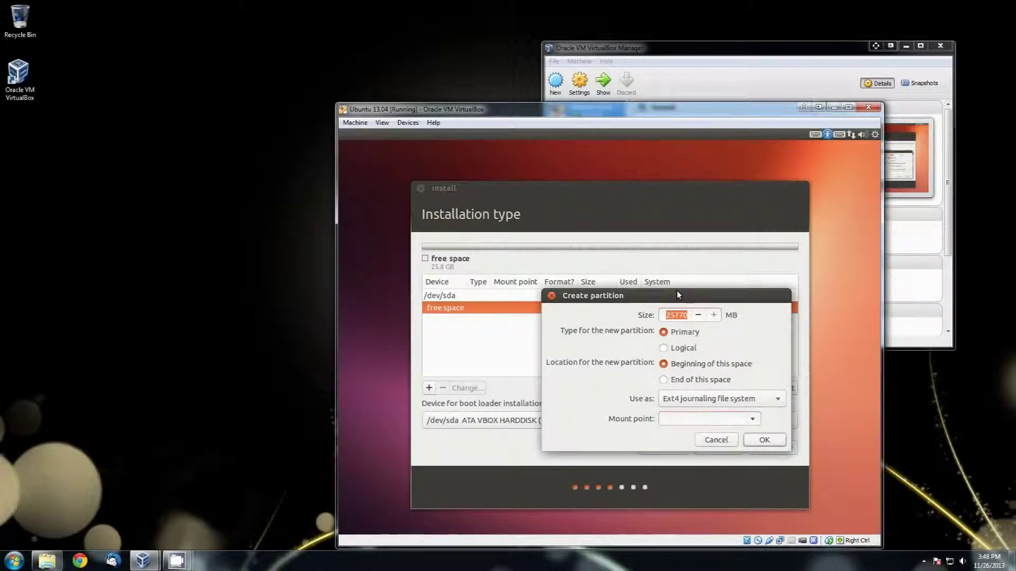
{"action": "left_click_drag", "start_coordinate": [684, 294], "coordinate": [673, 272]}
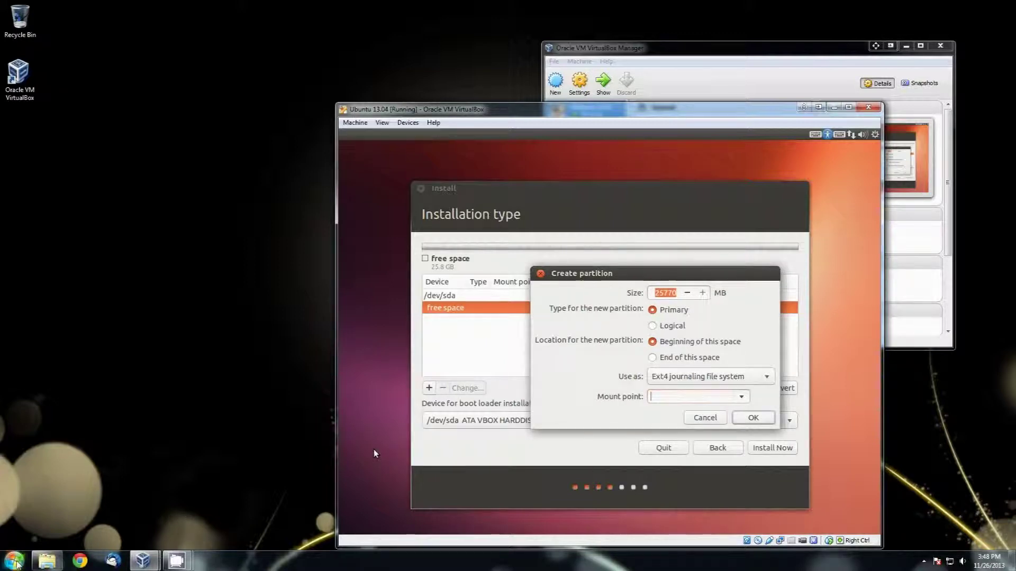
{"action": "left_click", "coordinate": [15, 562]}
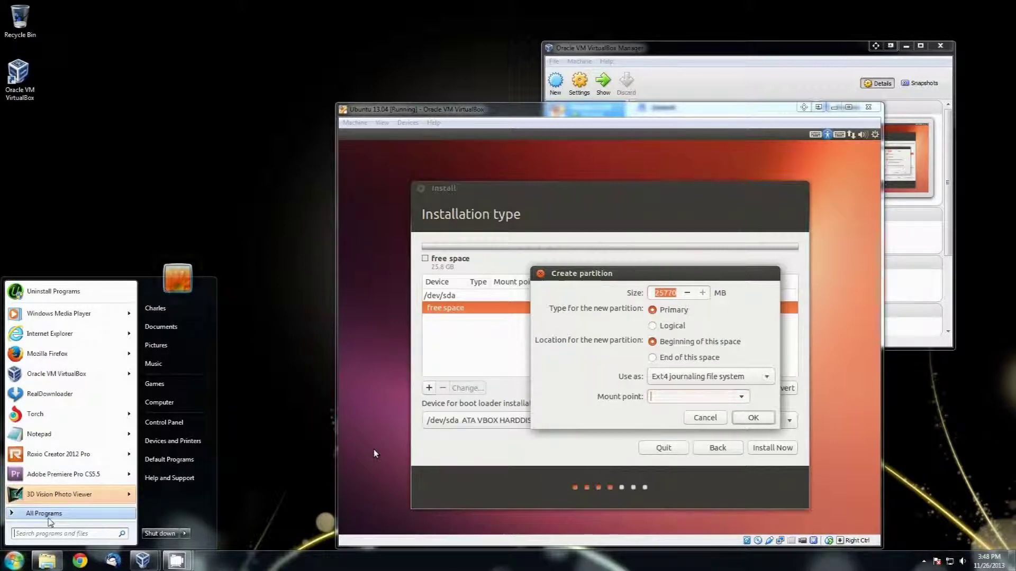
{"action": "left_click", "coordinate": [44, 513]}
- Launch Calculator from the Accessories folder
{"action": "scroll", "coordinate": [96, 386], "scroll_direction": "up", "scroll_amount": 3}
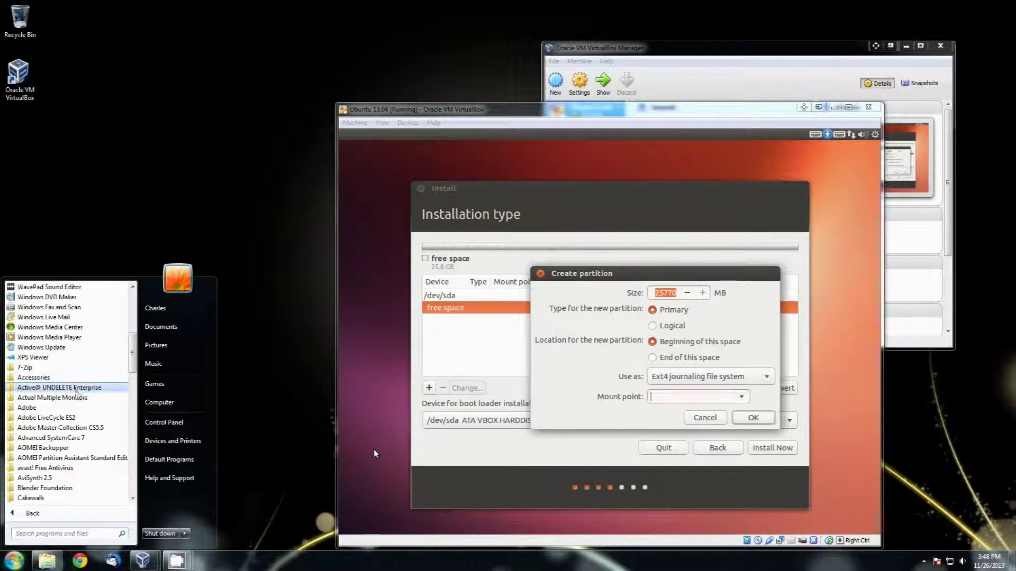
{"action": "left_click", "coordinate": [74, 384]}
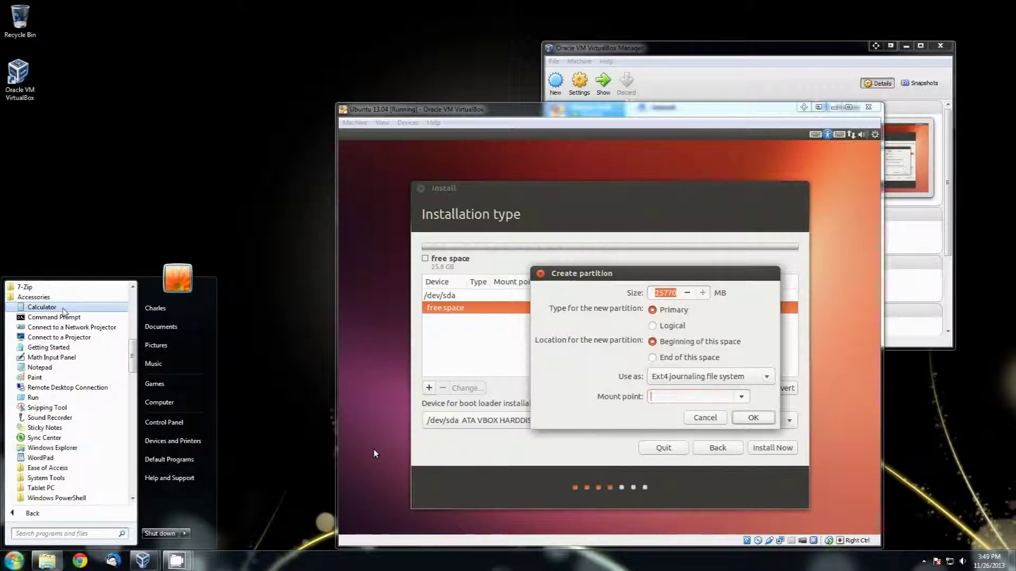
{"action": "left_click", "coordinate": [42, 308]}
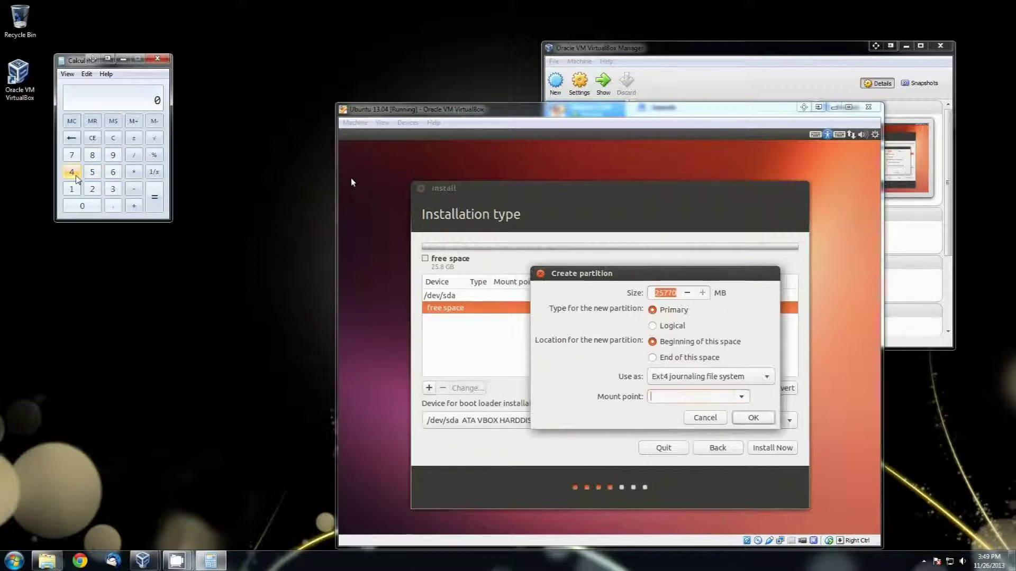
- Enter 25770 in Calculator, clearing an earlier 4096 and fixing a stray extra digit
{"action": "left_click", "coordinate": [72, 172]}
{"action": "left_click", "coordinate": [82, 206]}
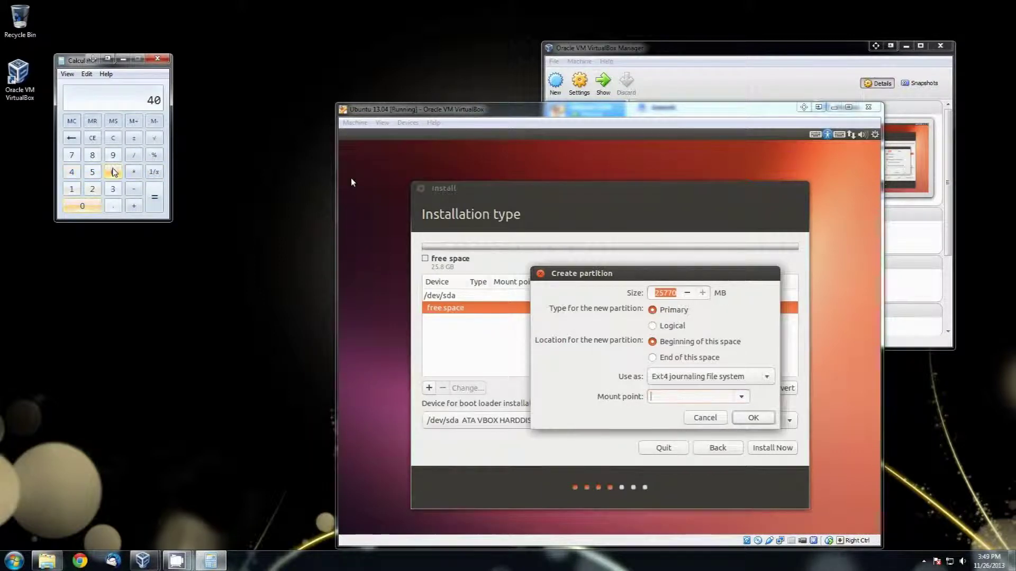
{"action": "left_click", "coordinate": [112, 155]}
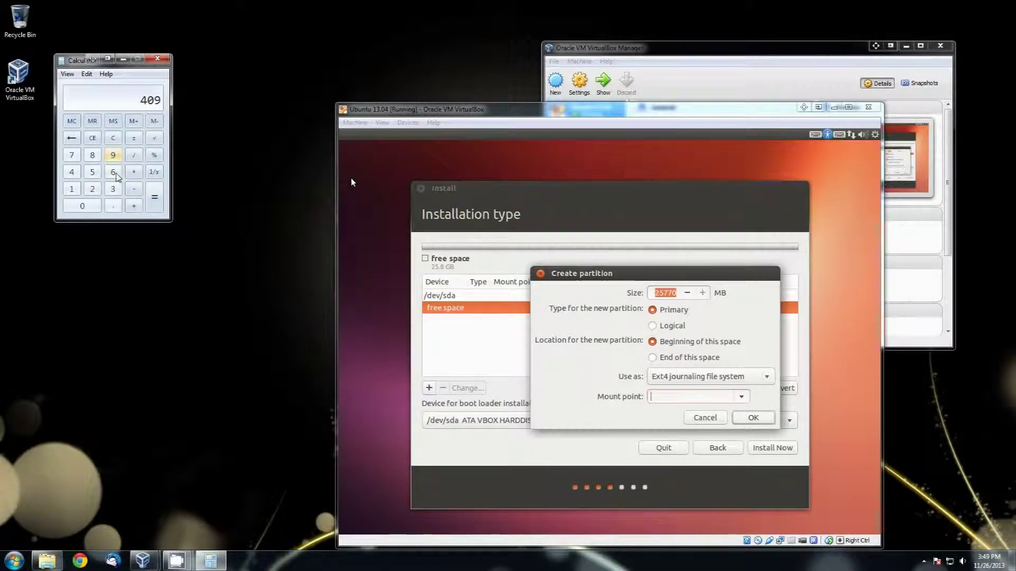
{"action": "left_click", "coordinate": [114, 173]}
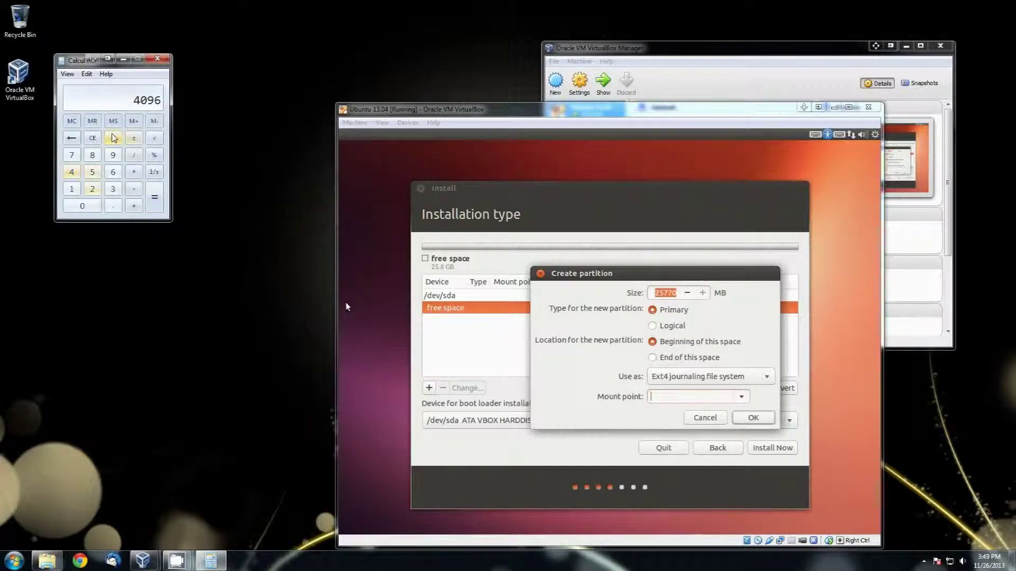
{"action": "left_click", "coordinate": [113, 138]}
{"action": "left_click", "coordinate": [92, 189]}
{"action": "left_click", "coordinate": [92, 172]}
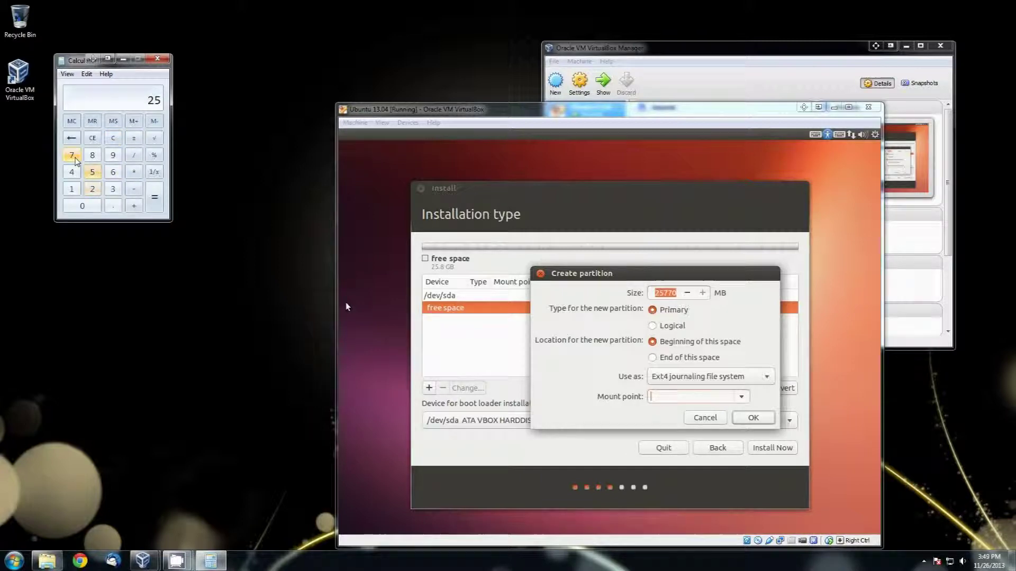
{"action": "double_click", "coordinate": [72, 155]}
{"action": "left_click", "coordinate": [82, 206]}
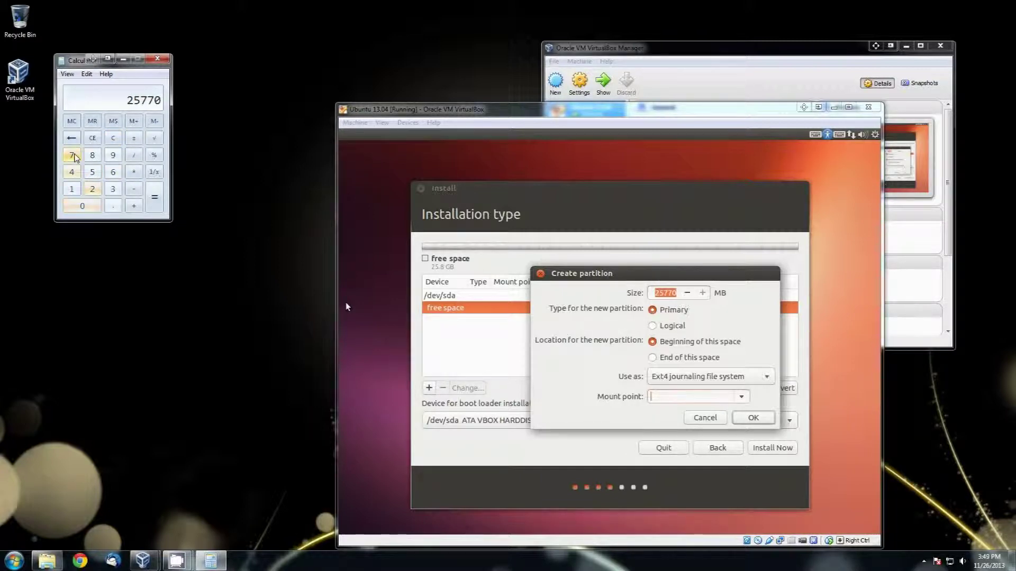
{"action": "left_click", "coordinate": [73, 156]}
{"action": "left_click", "coordinate": [71, 138]}
- Subtract 4096 from 25770 to get 21674
{"action": "left_click", "coordinate": [133, 189]}
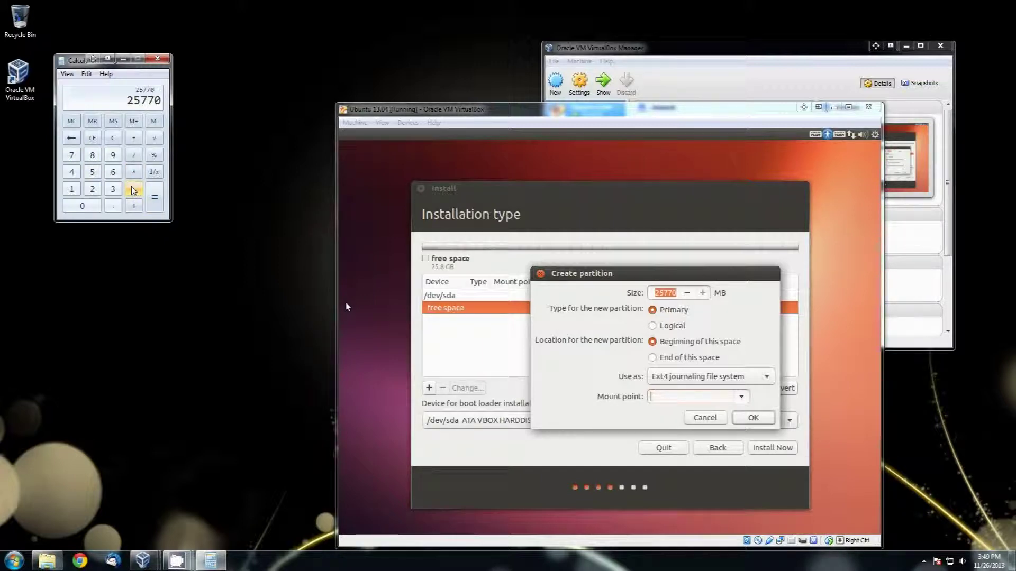
{"action": "left_click", "coordinate": [71, 172]}
{"action": "left_click", "coordinate": [82, 206]}
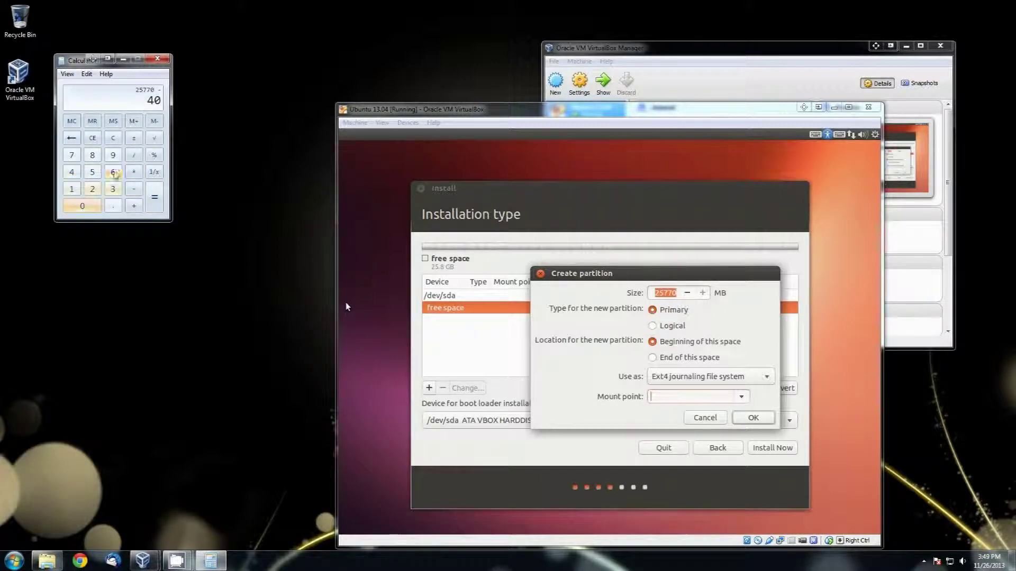
{"action": "left_click", "coordinate": [112, 155]}
{"action": "left_click", "coordinate": [112, 172]}
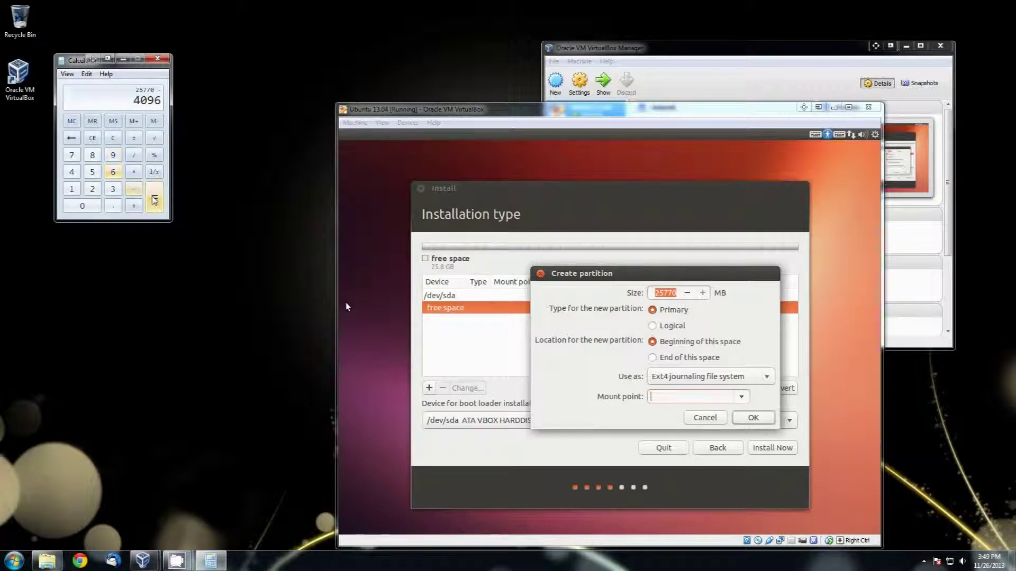
{"action": "left_click", "coordinate": [154, 197]}
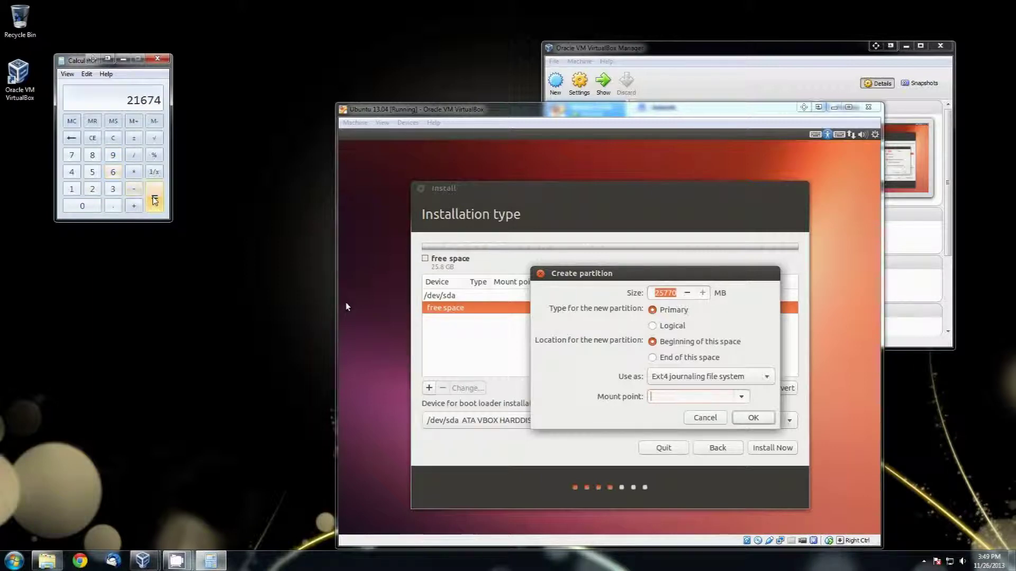
- Create a 21674 MB ext4 partition mounted at /
{"action": "left_click", "coordinate": [675, 294]}
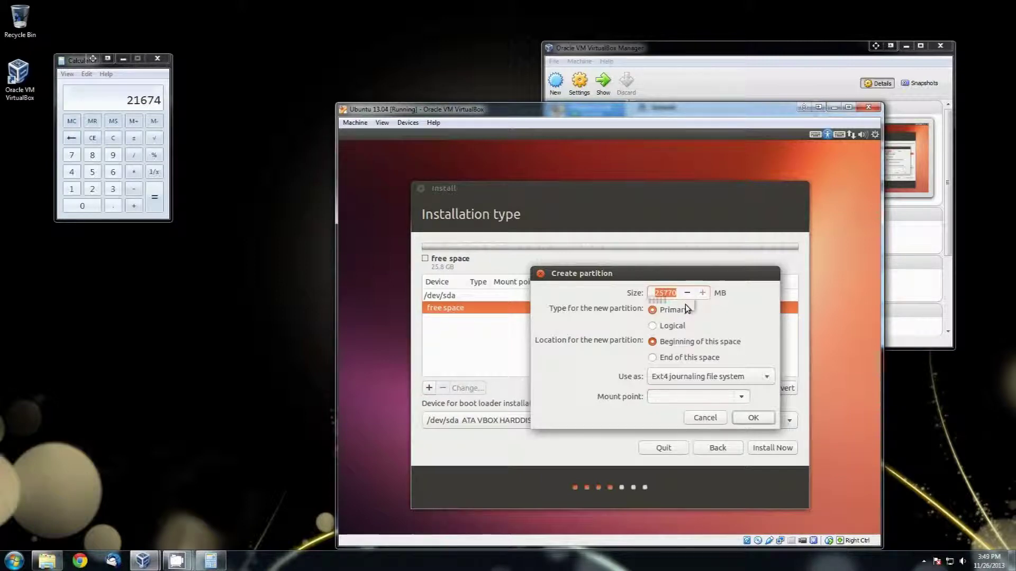
{"action": "type", "text": "21674"}
{"action": "left_click", "coordinate": [670, 397]}
{"action": "left_click", "coordinate": [746, 418]}
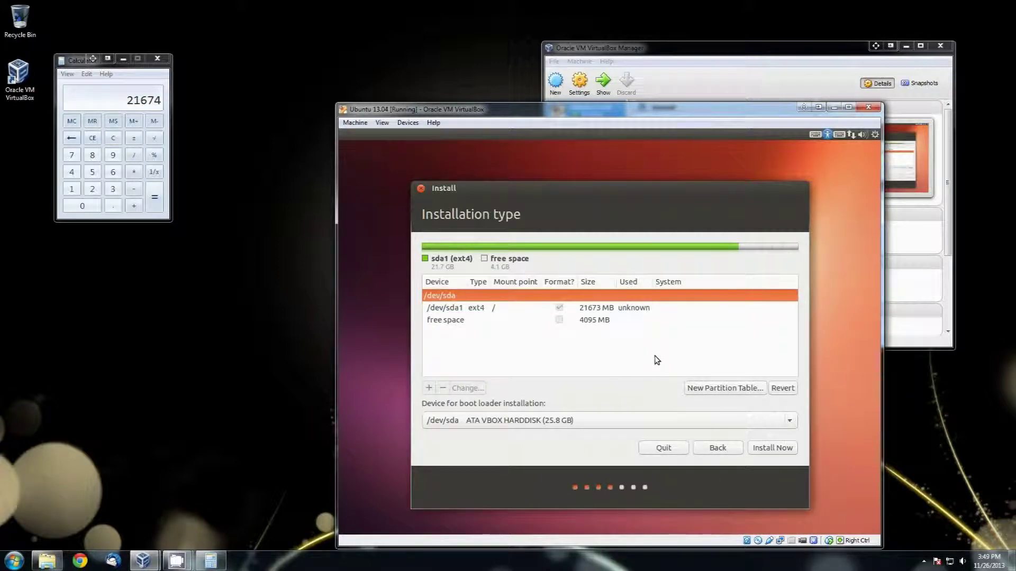
- Inspect /dev/sda1 in the edit dialog, then delete it
{"action": "left_click", "coordinate": [598, 309]}
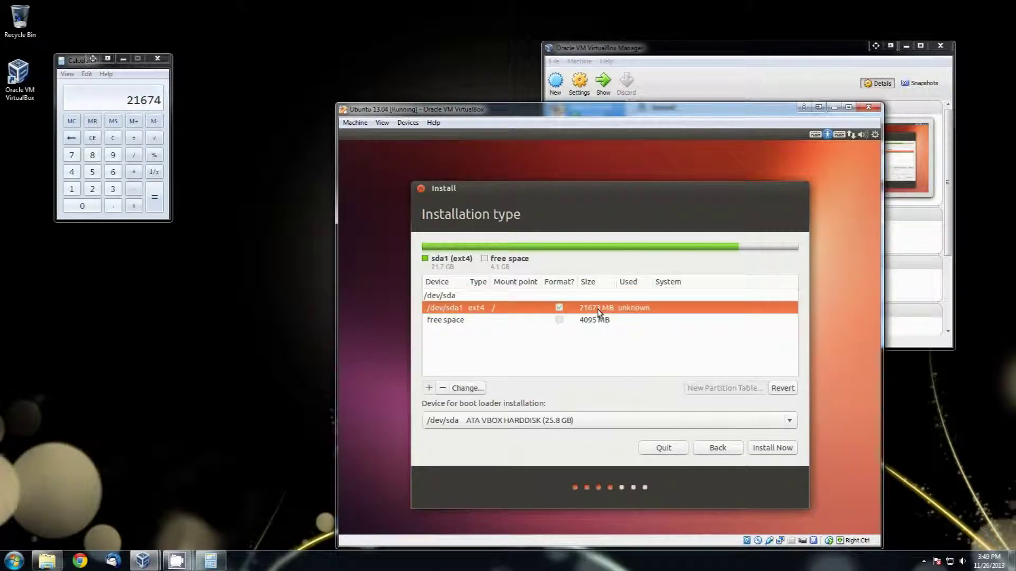
{"action": "left_click", "coordinate": [465, 389]}
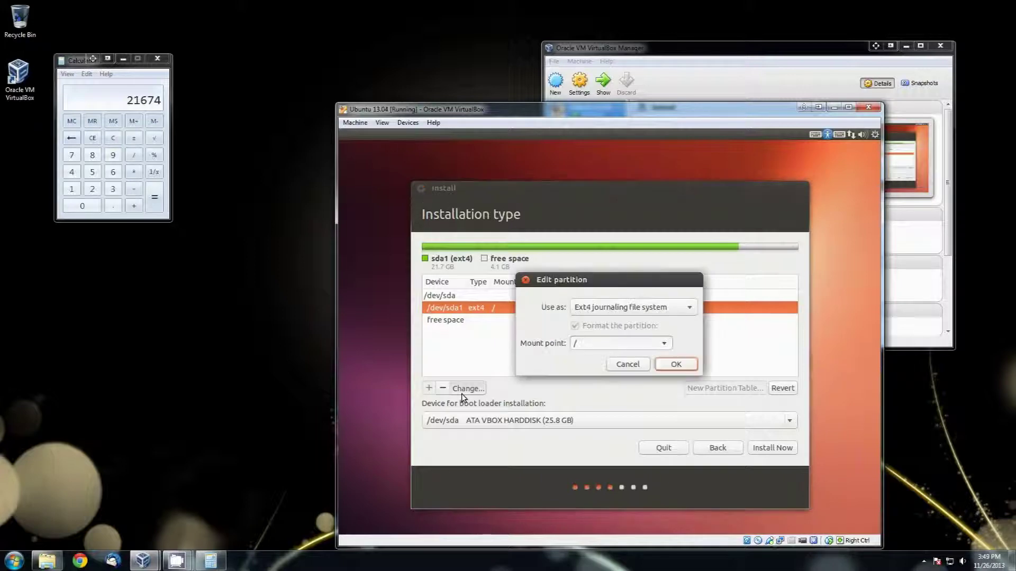
{"action": "left_click", "coordinate": [639, 368]}
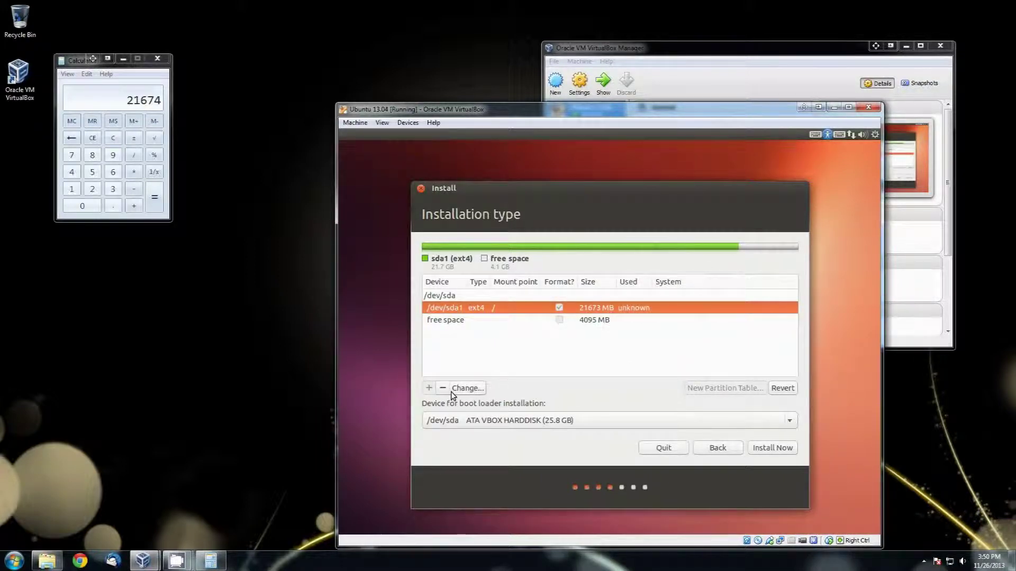
{"action": "left_click", "coordinate": [442, 388]}
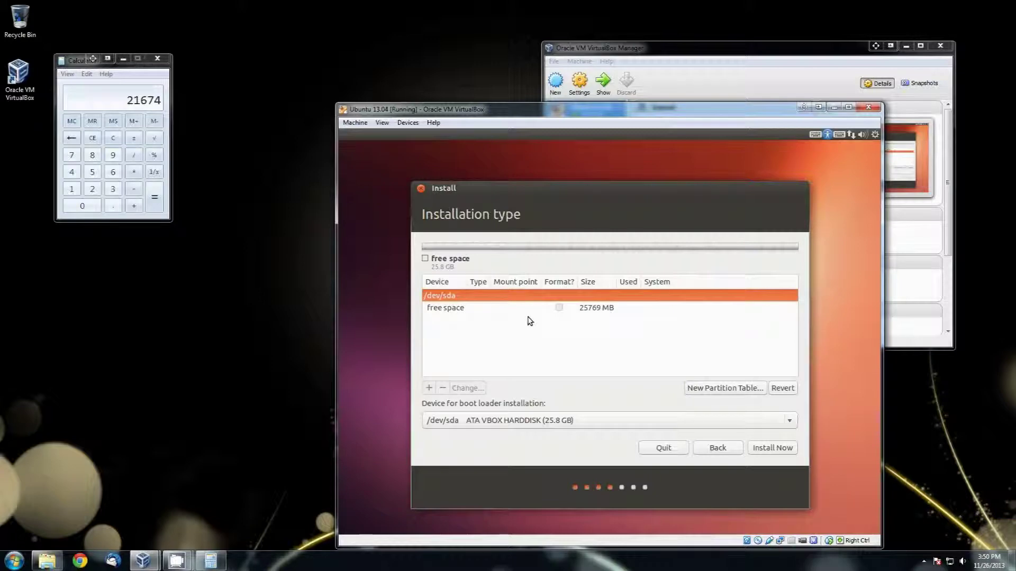
- Create a 21673 MB ext4 root partition mounted at / in the free space
{"action": "left_click", "coordinate": [469, 309]}
{"action": "left_click", "coordinate": [430, 388]}
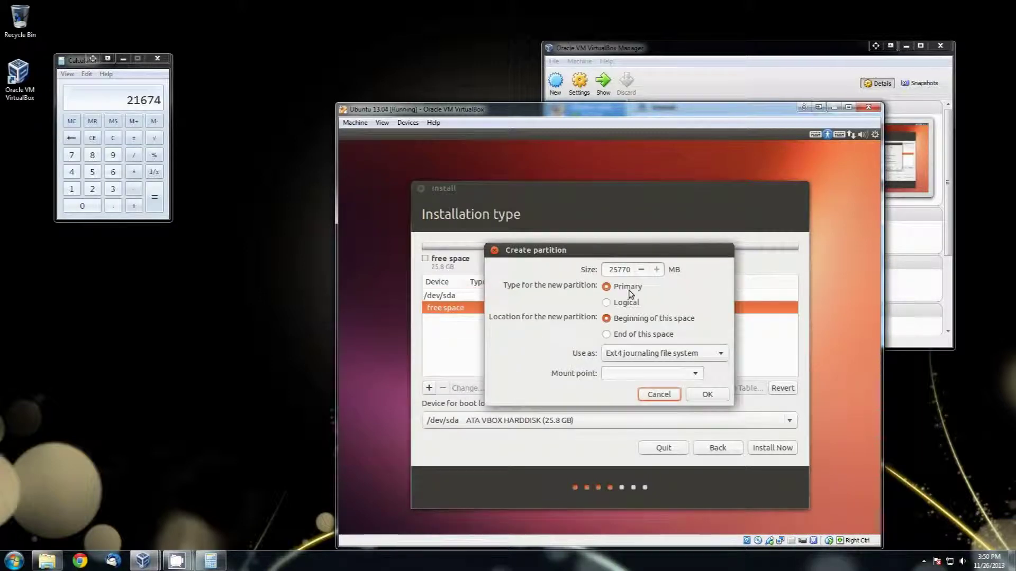
{"action": "left_click", "coordinate": [629, 271]}
{"action": "key", "text": "BackSpace"}
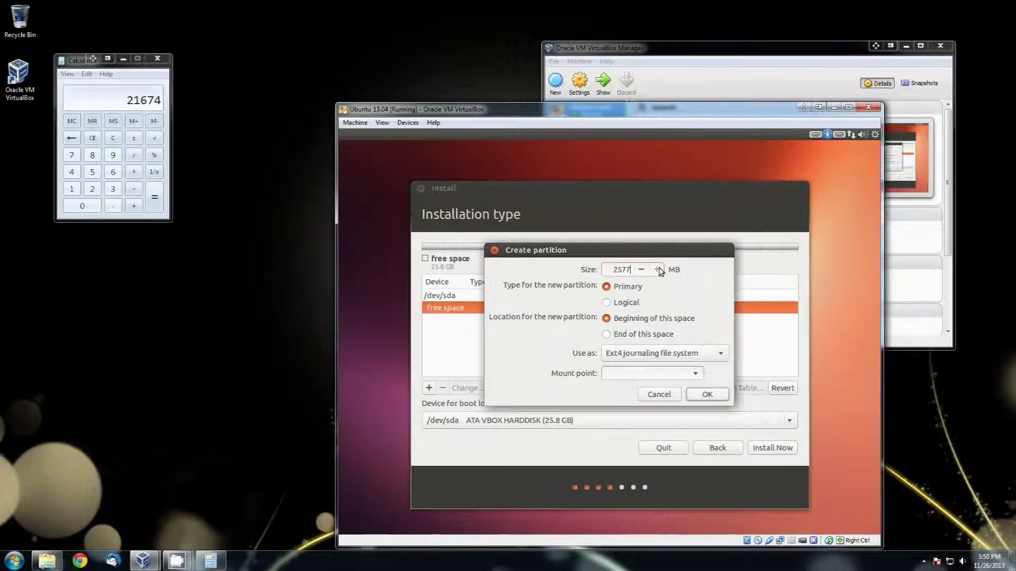
{"action": "type", "text": "21673"}
{"action": "left_click", "coordinate": [663, 375]}
{"action": "left_click", "coordinate": [709, 396]}
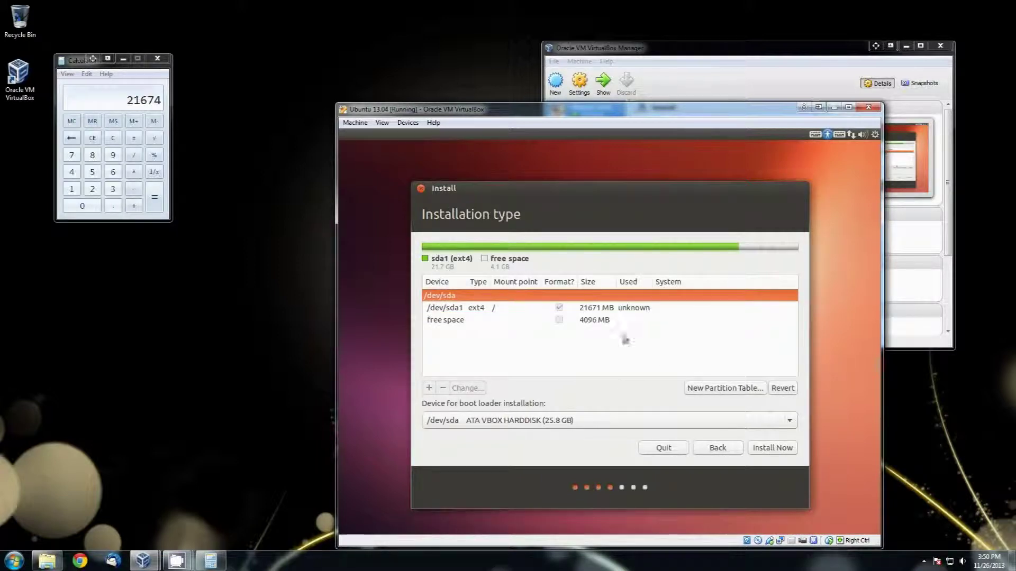
- Add a logical swap partition in the remaining 4096 MB of free space
{"action": "left_click", "coordinate": [463, 322]}
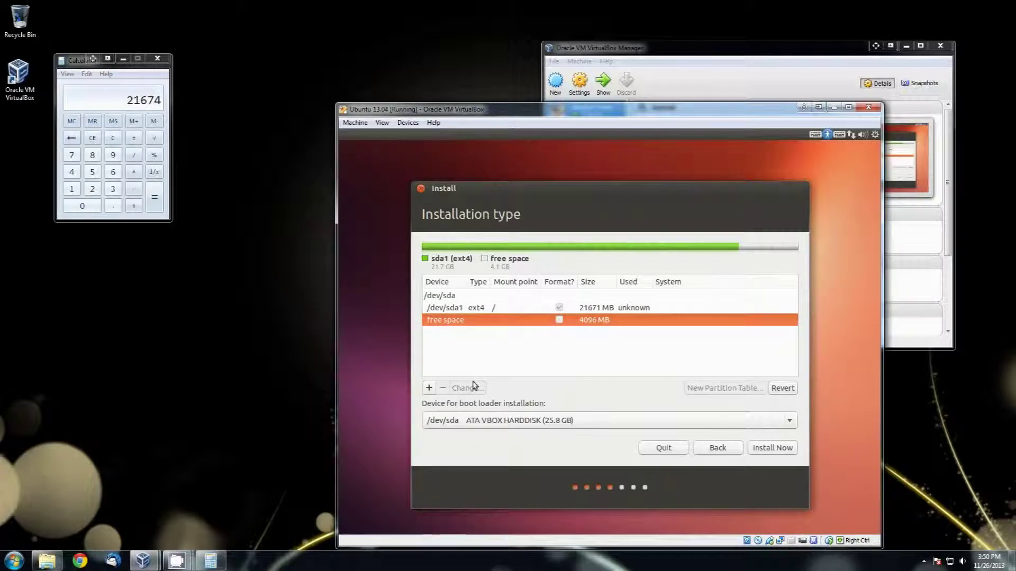
{"action": "left_click", "coordinate": [430, 388]}
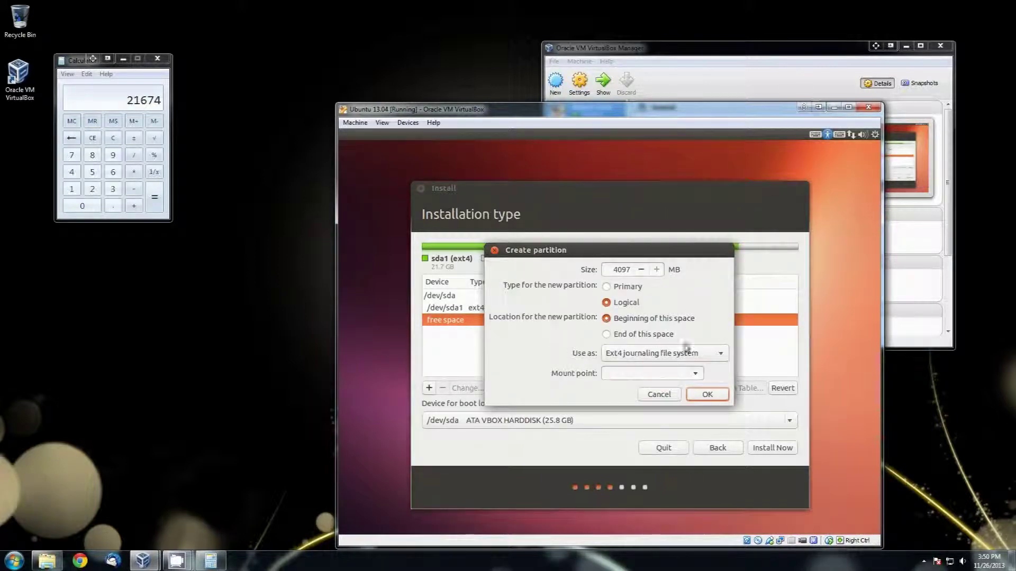
{"action": "left_click", "coordinate": [720, 356]}
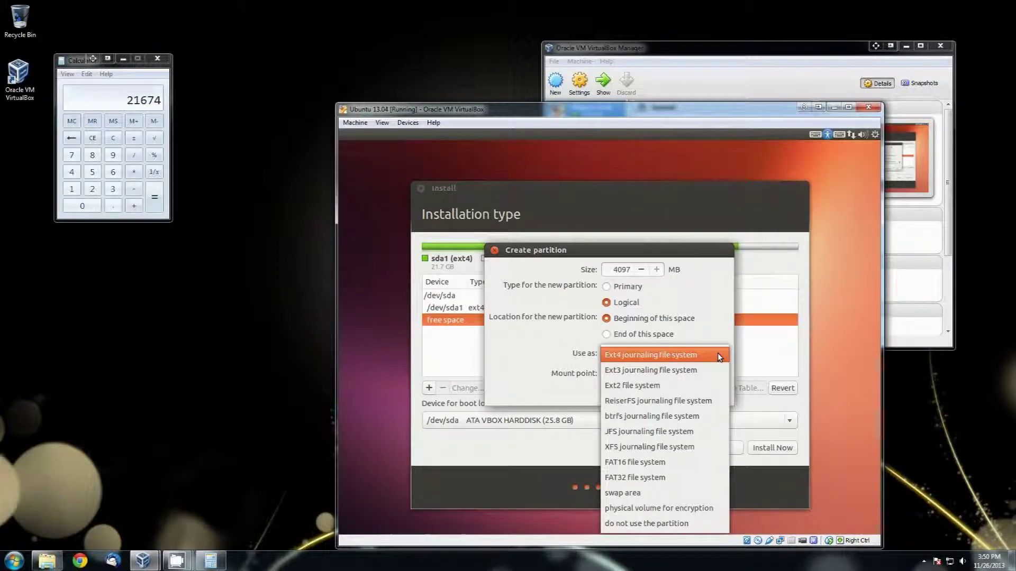
{"action": "left_click", "coordinate": [643, 490]}
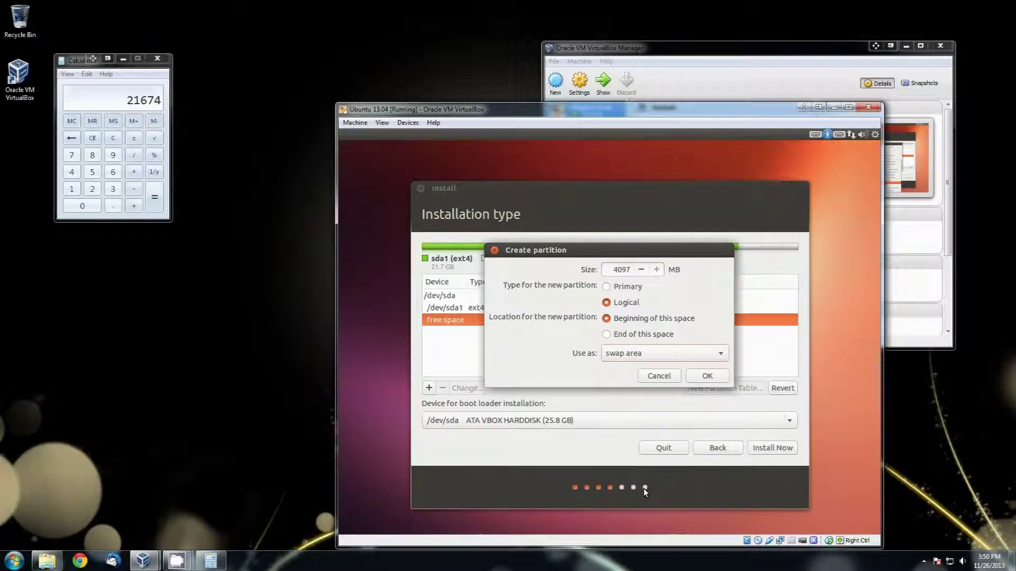
{"action": "left_click", "coordinate": [691, 379]}
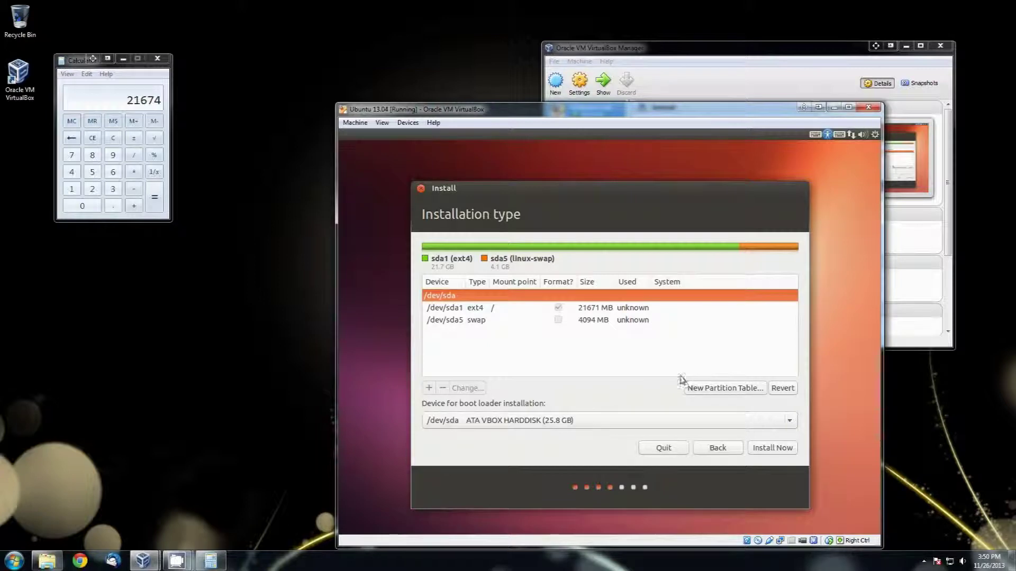
{"action": "left_click", "coordinate": [582, 310]}
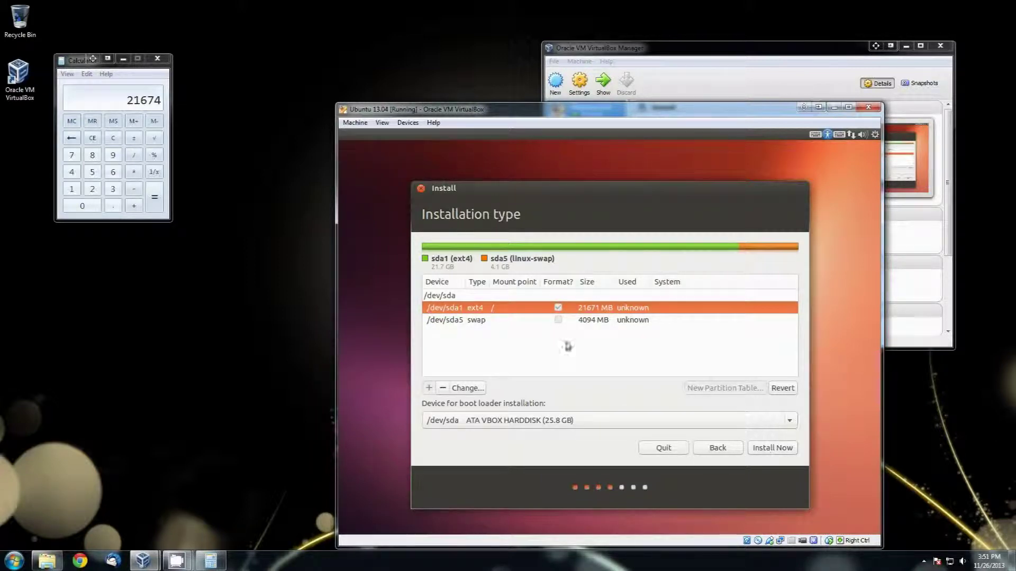
- Mark /dev/sda1 for formatting and begin the installation with Install Now
{"action": "left_click", "coordinate": [558, 307]}
{"action": "left_click", "coordinate": [772, 448]}
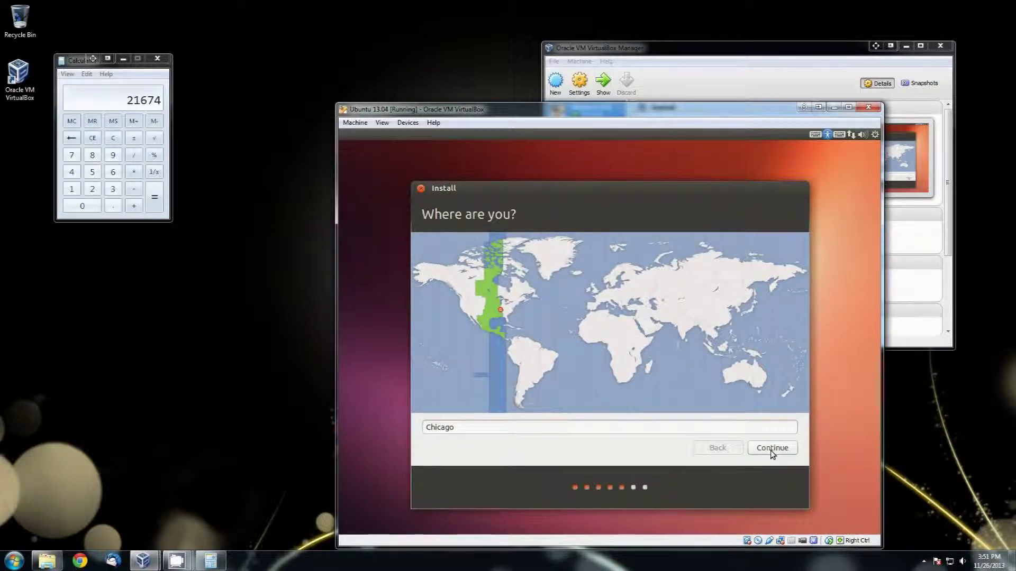
- Accept Chicago as the location and English (US) as the keyboard layout
{"action": "left_click", "coordinate": [771, 450]}
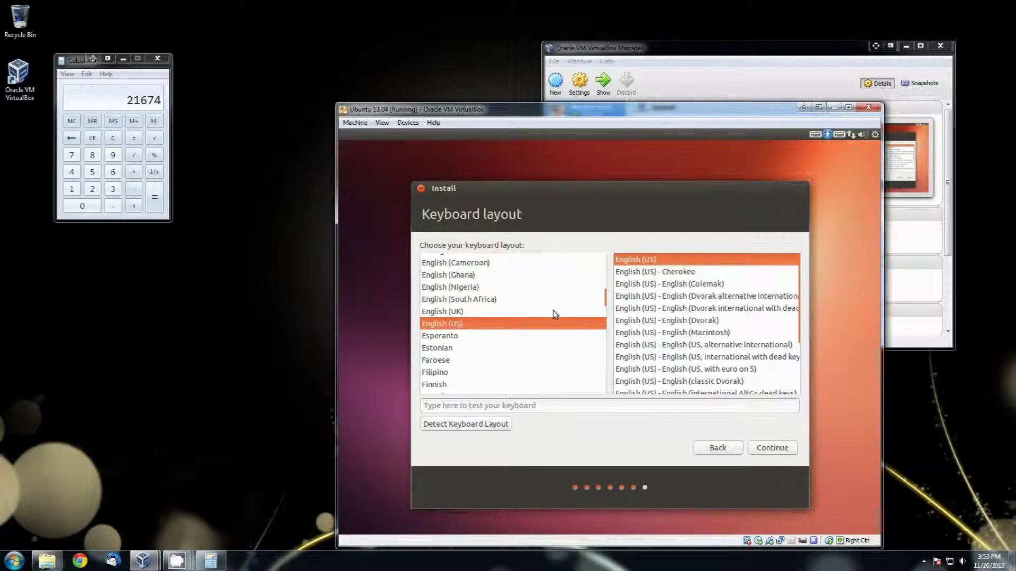
{"action": "left_click", "coordinate": [788, 452]}
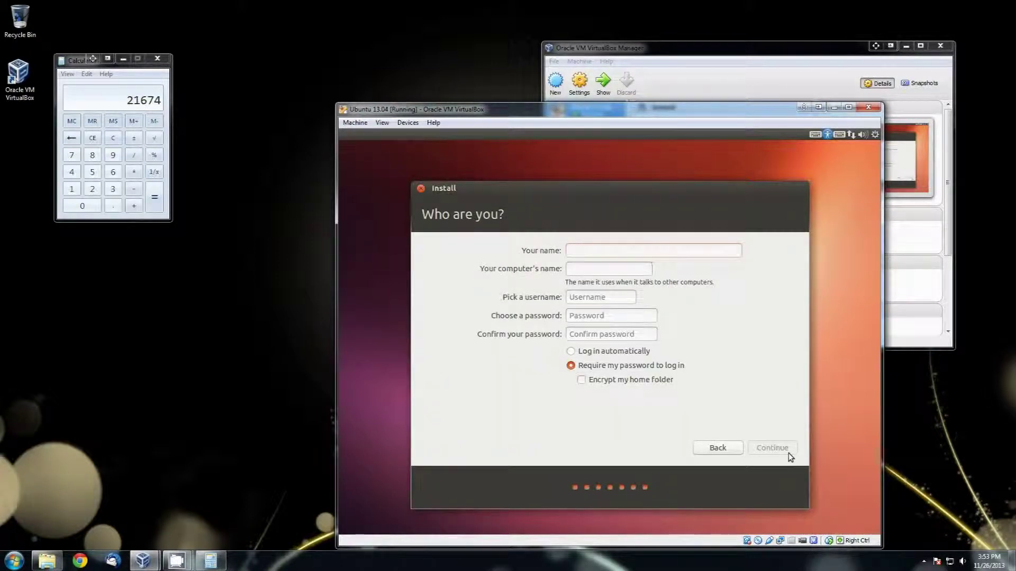
- Fill in the account's full name and password, then let the installation run to completion
{"action": "type", "text": "Charles Brownell"}
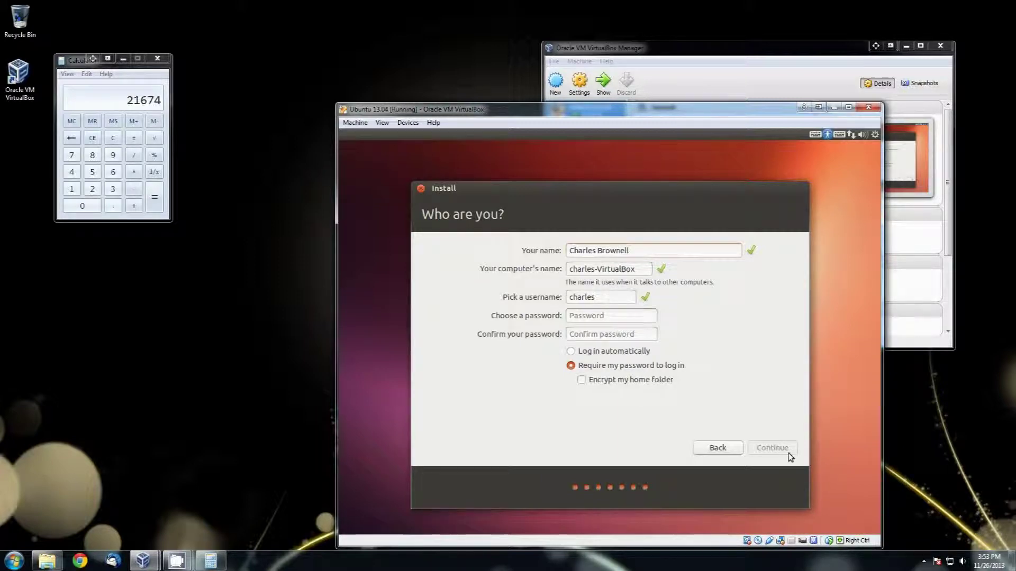
{"action": "key", "text": "Tab"}
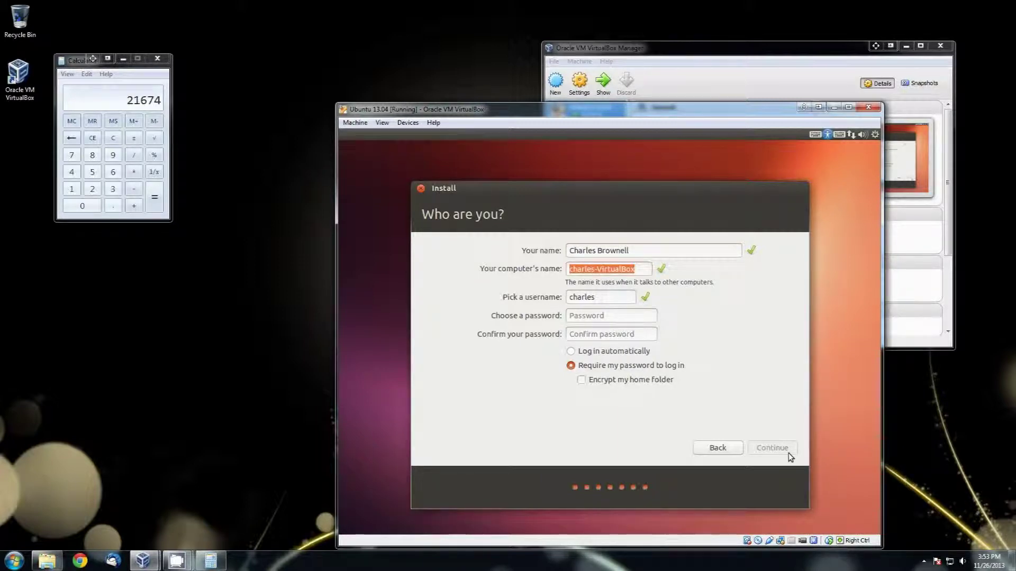
{"action": "key", "text": "Tab"}
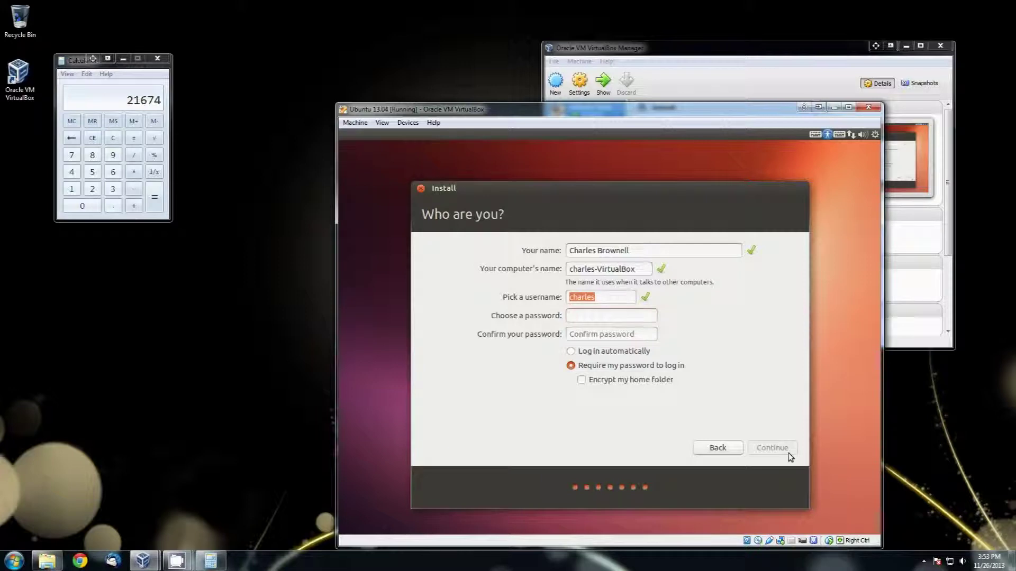
{"action": "key", "text": "Tab"}
{"action": "type", "text": "***********"}
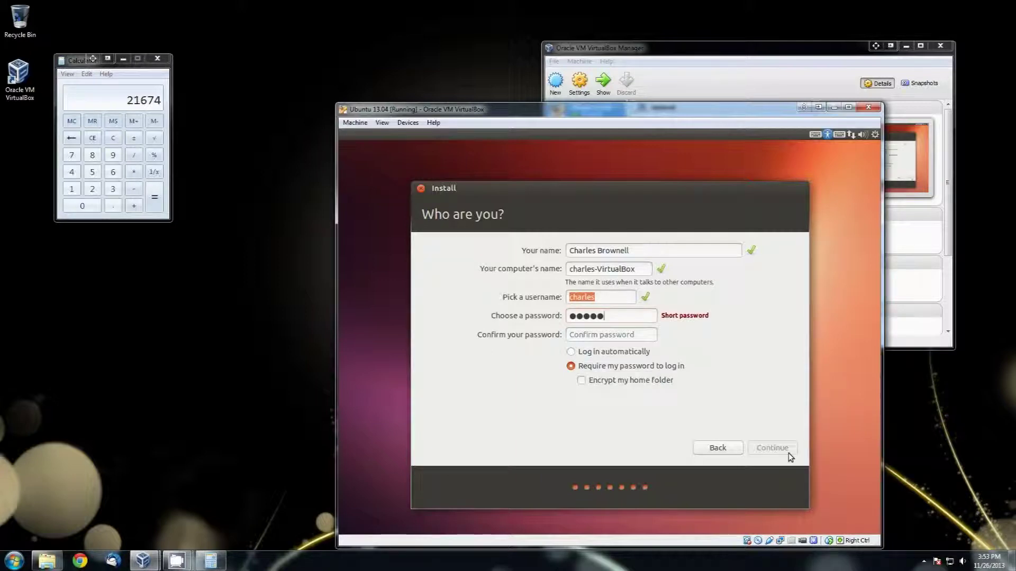
{"action": "type", "text": "*"}
{"action": "key", "text": "Tab"}
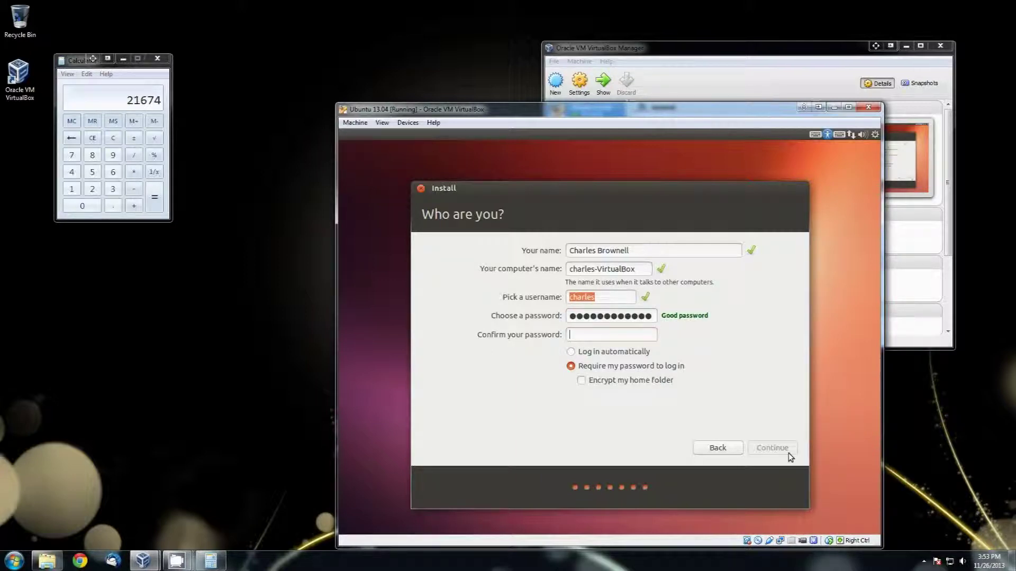
{"action": "type", "text": "*************"}
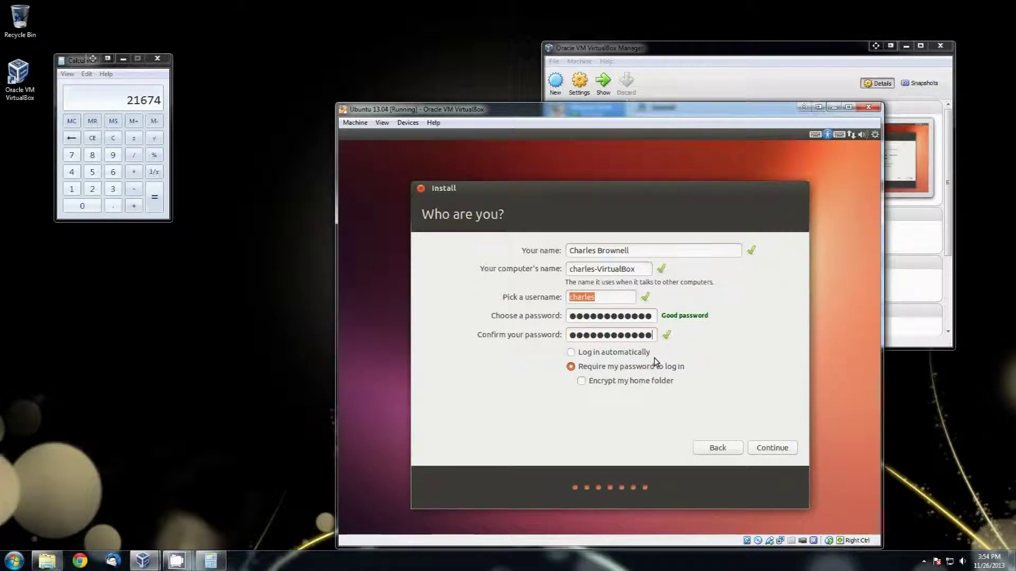
{"action": "left_click", "coordinate": [773, 447]}
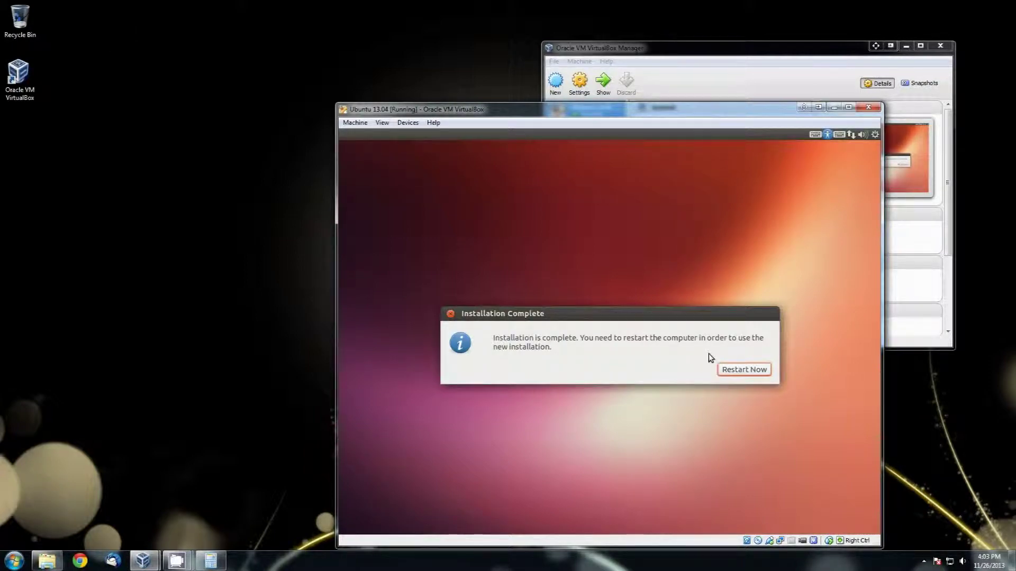
- Restart the VM into the newly installed Ubuntu 13.04 system
{"action": "left_click", "coordinate": [743, 371]}
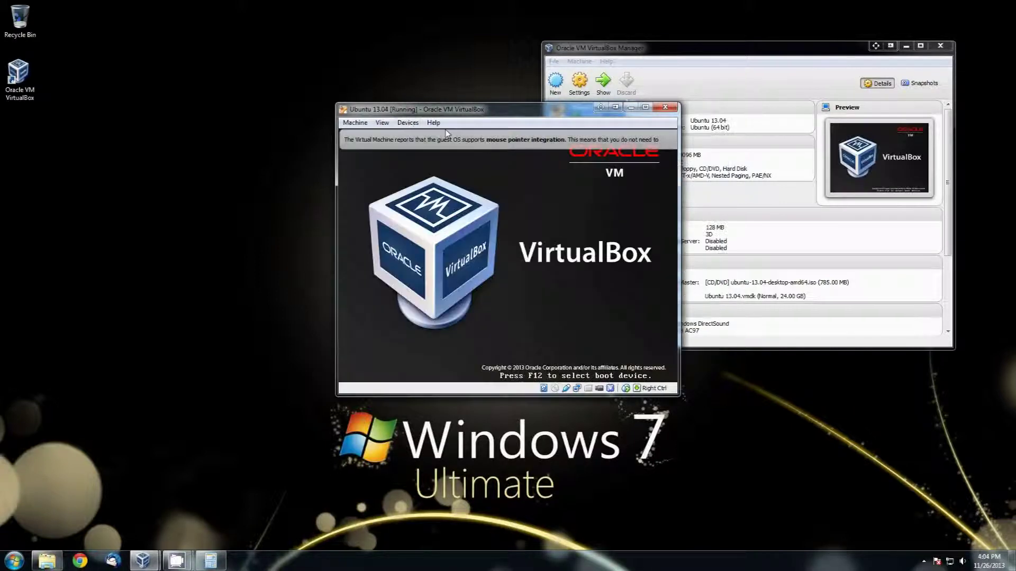
- Check the VM's CD/DVD devices for the mounted ISO and dismiss the mouse pointer integration notice
{"action": "left_click", "coordinate": [408, 122]}
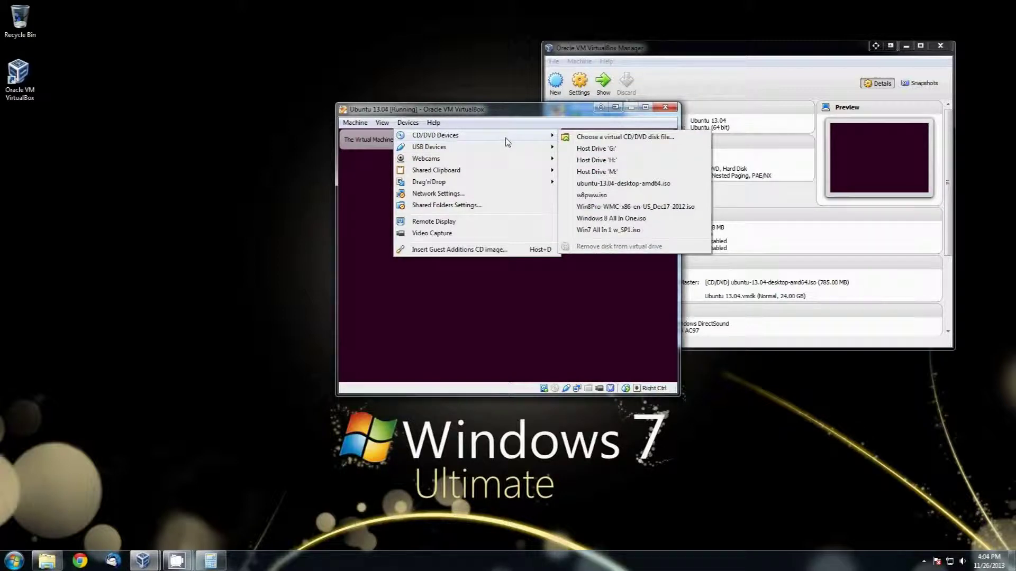
{"action": "left_click", "coordinate": [507, 118]}
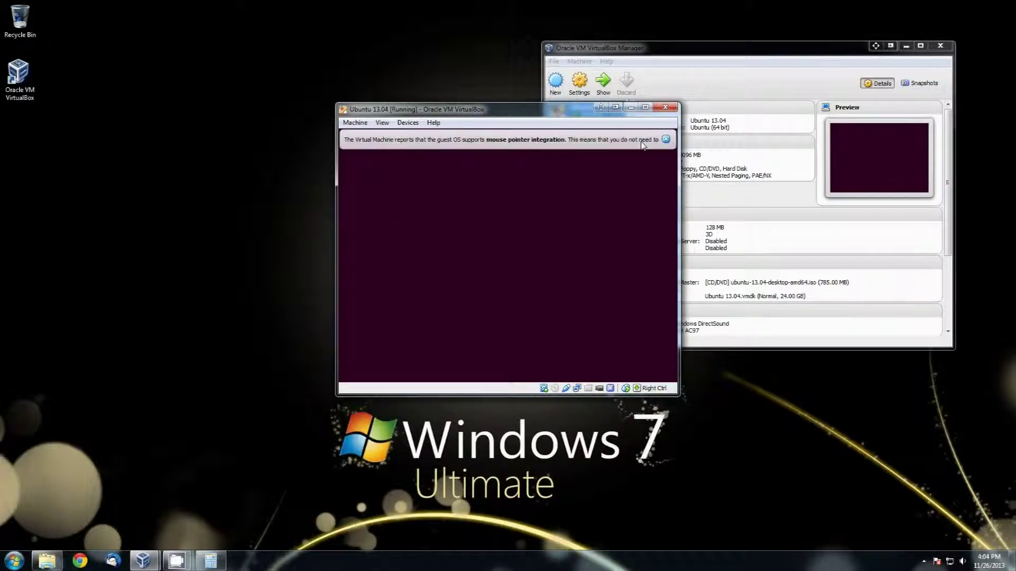
{"action": "left_click", "coordinate": [666, 140]}
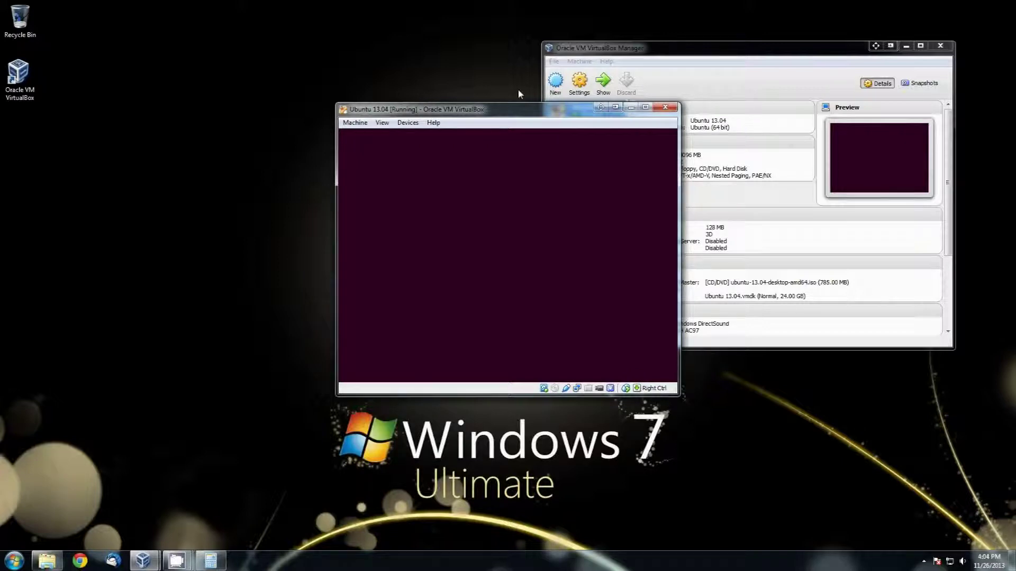
{"action": "left_click", "coordinate": [418, 123]}
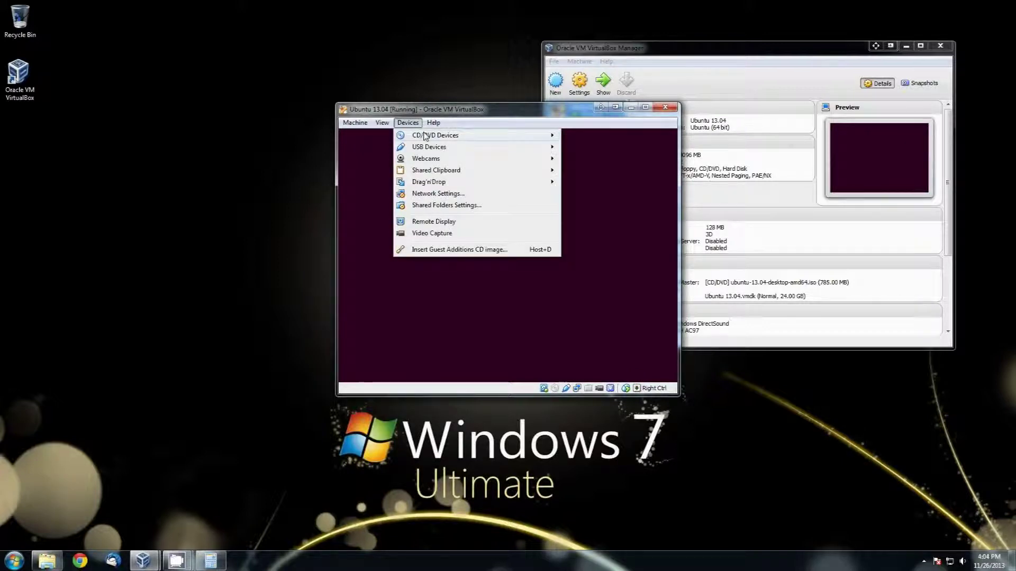
{"action": "mouse_move", "coordinate": [425, 136]}
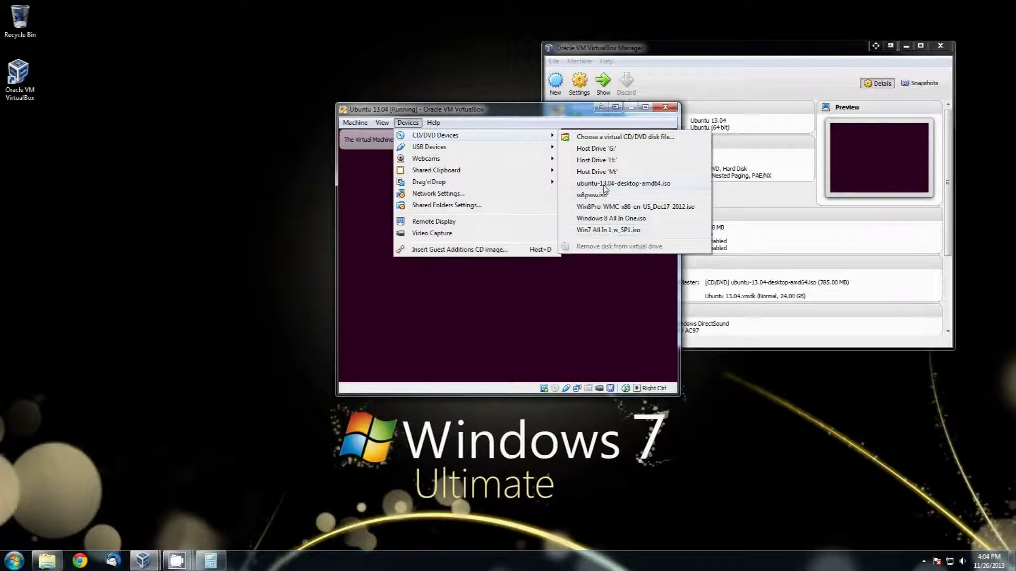
{"action": "left_click", "coordinate": [504, 109]}
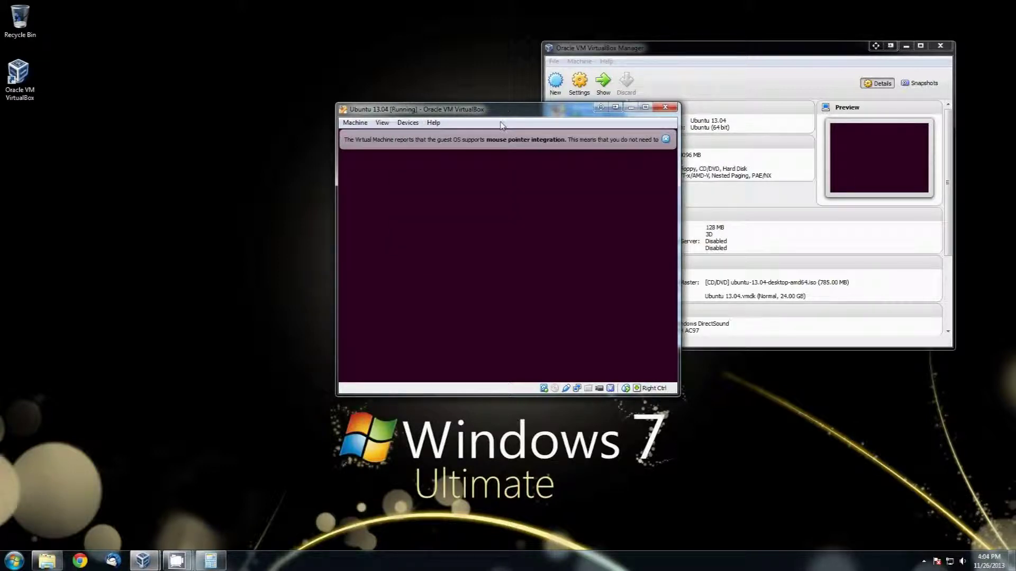
{"action": "left_click", "coordinate": [666, 140]}
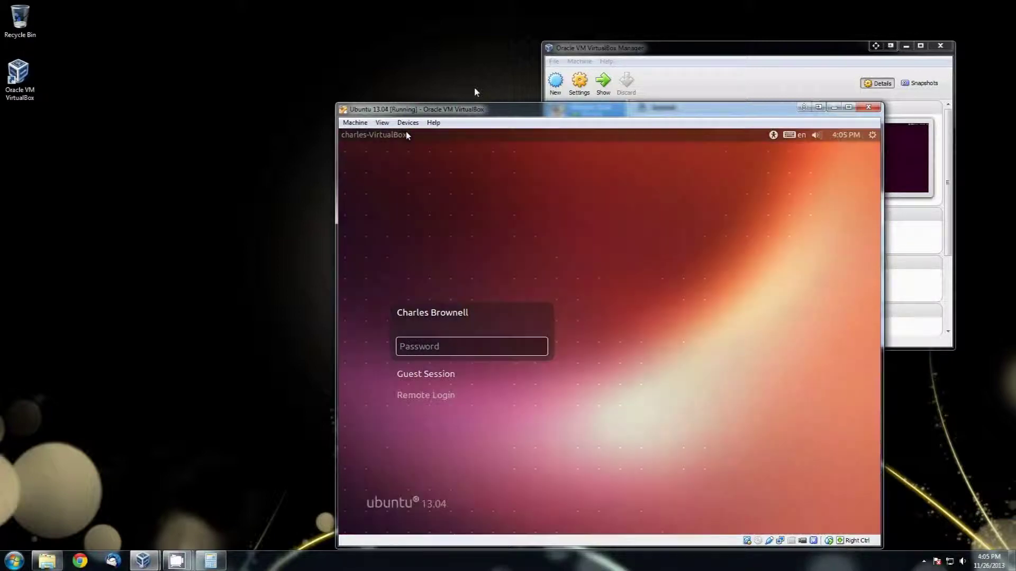
- Enter the account password at the Ubuntu login, fixing a typo, and retype it after rejection
{"action": "type", "text": "•••••"}
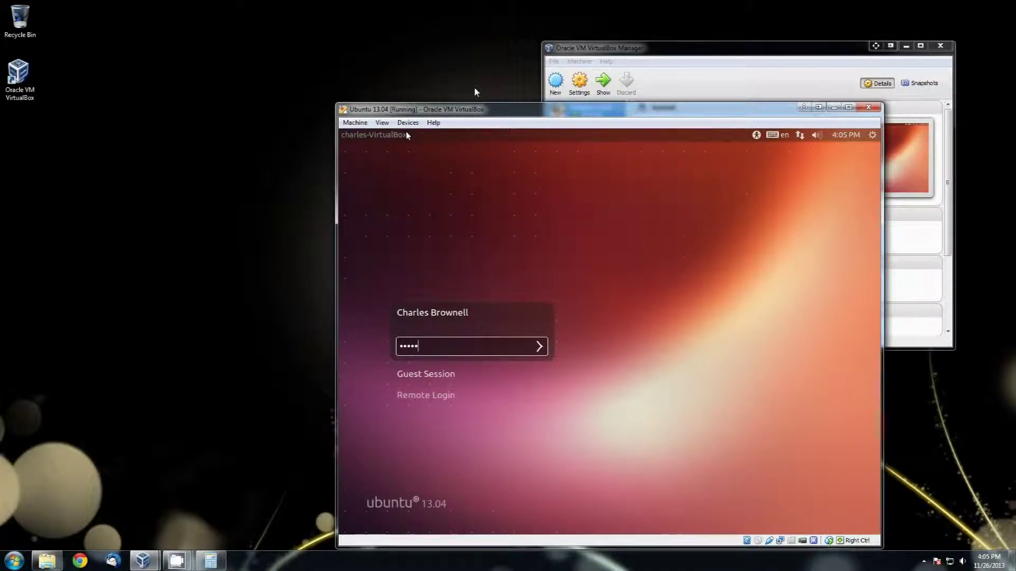
{"action": "key", "text": "BackSpace"}
{"action": "key", "text": "BackSpace"}
{"action": "key", "text": "BackSpace"}
{"action": "key", "text": "BackSpace"}
{"action": "key", "text": "BackSpace"}
{"action": "type", "text": "••••••••••••"}
{"action": "key", "text": "Return"}
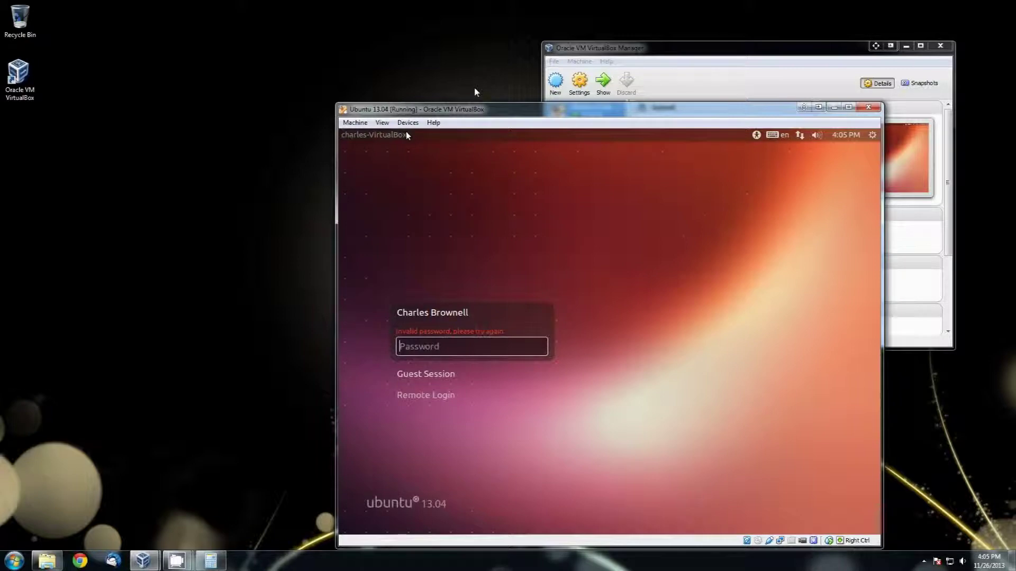
{"action": "type", "text": "••••••••••••"}
- Submit the re-entered account password to log in to the Ubuntu desktop
{"action": "key", "text": "Return"}
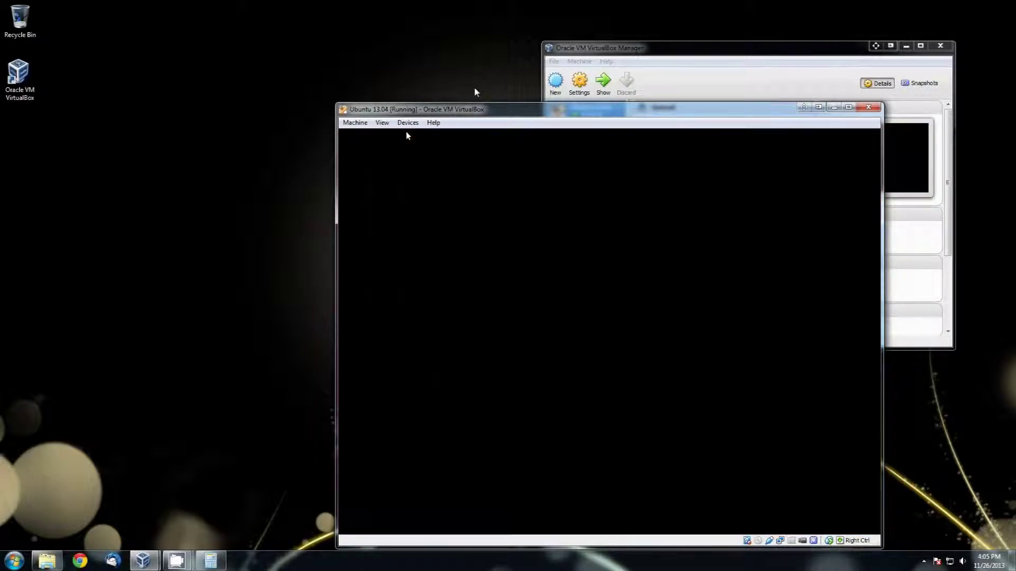